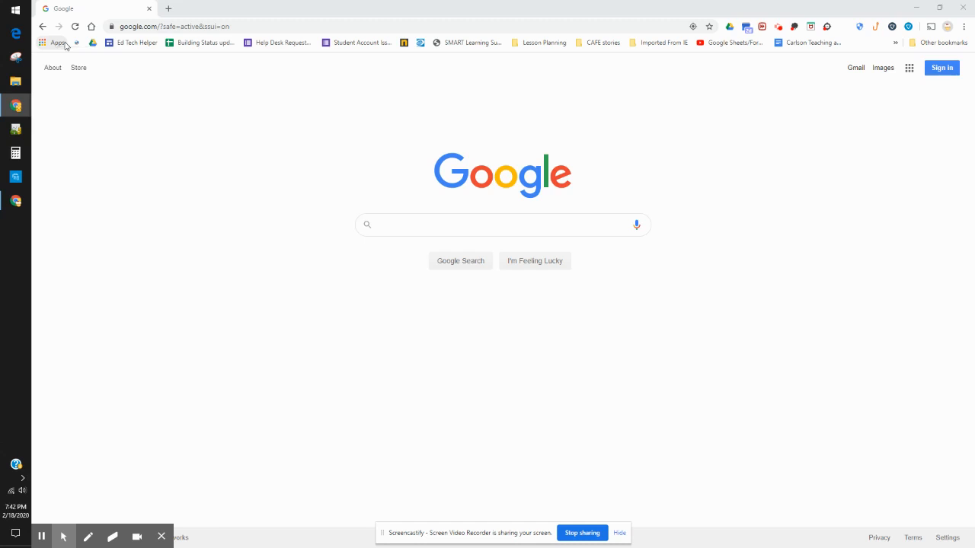
# - Go to sites.google.com and switch from the classic site list to New Google Sites
pyautogui.click(253, 28)
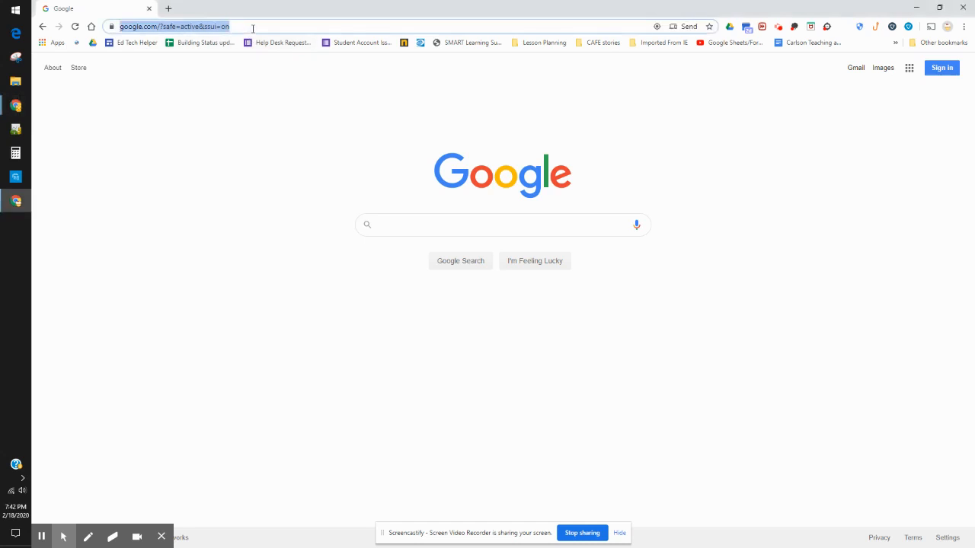
pyautogui.write('sites.')
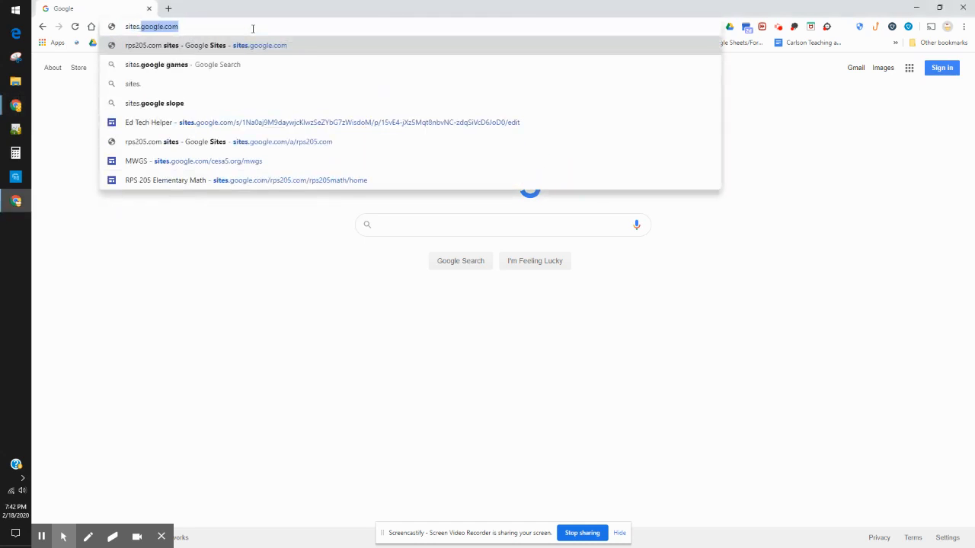
pyautogui.write('google.com')
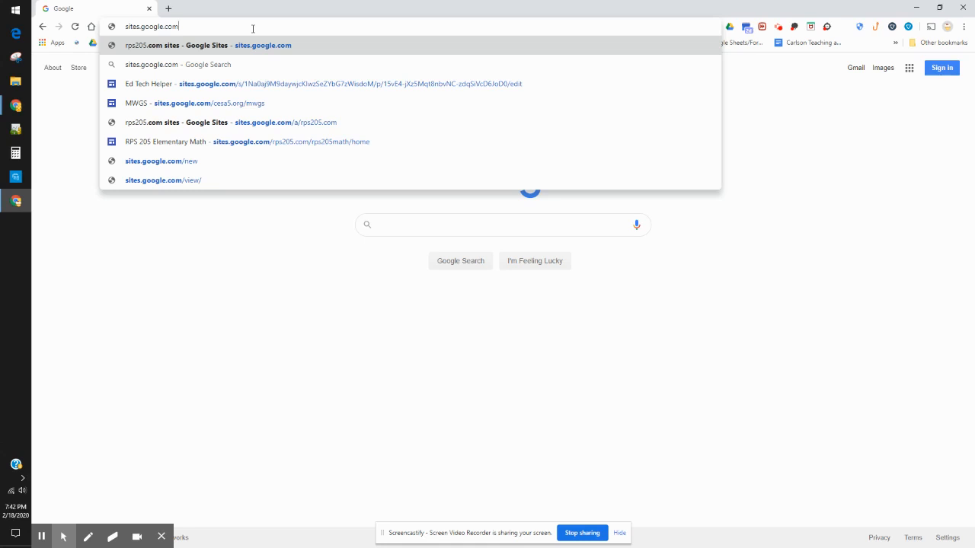
pyautogui.press('Return')
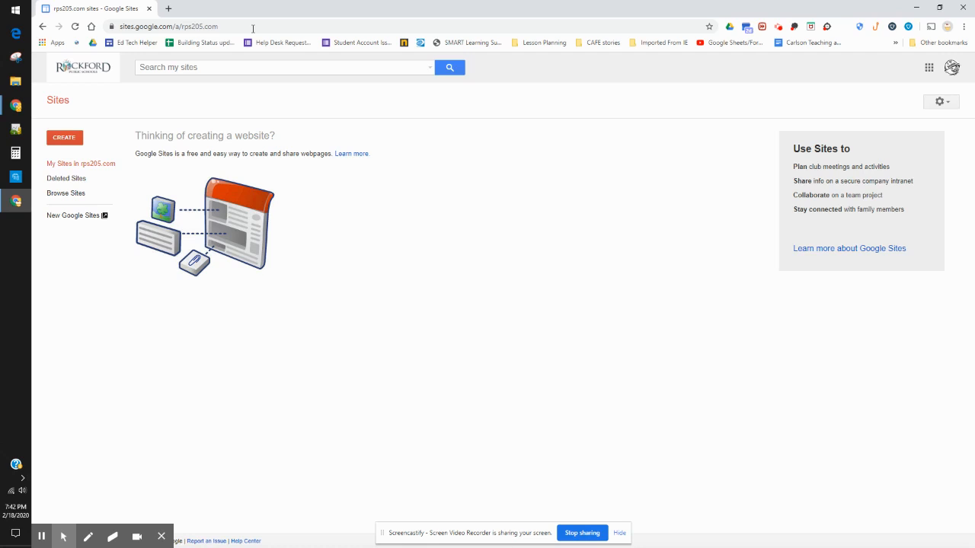
pyautogui.click(99, 219)
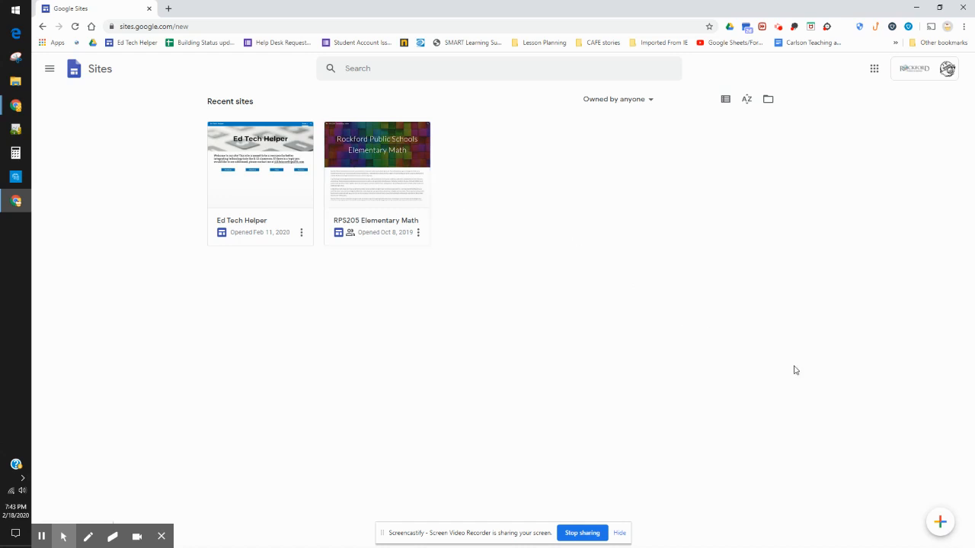
# - Create a new blank site and replace its placeholder page title with "Training"
pyautogui.click(938, 524)
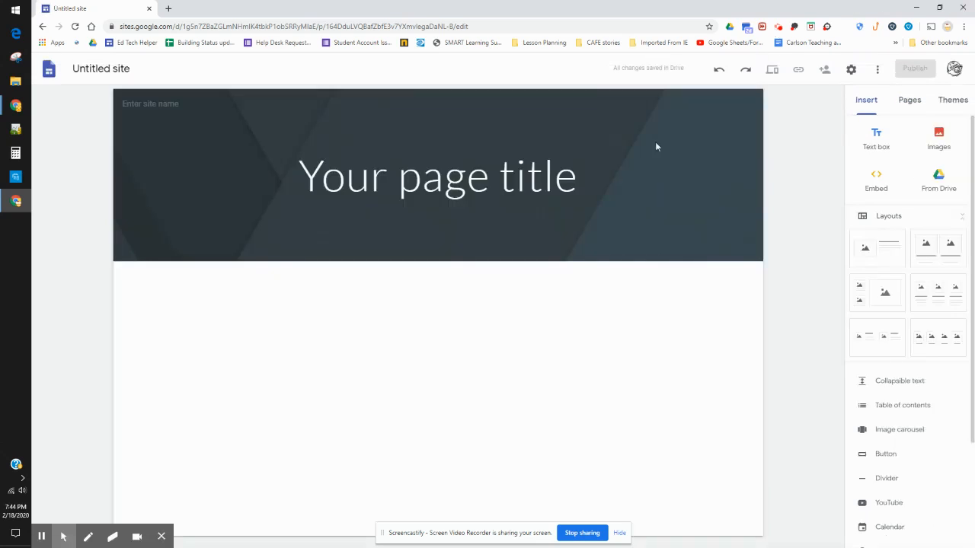
pyautogui.click(575, 178)
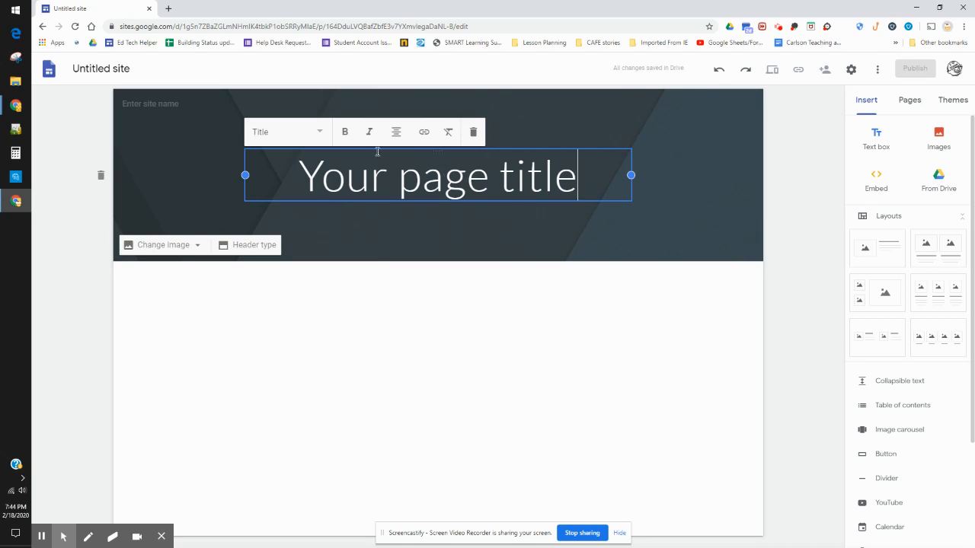
pyautogui.click(320, 132)
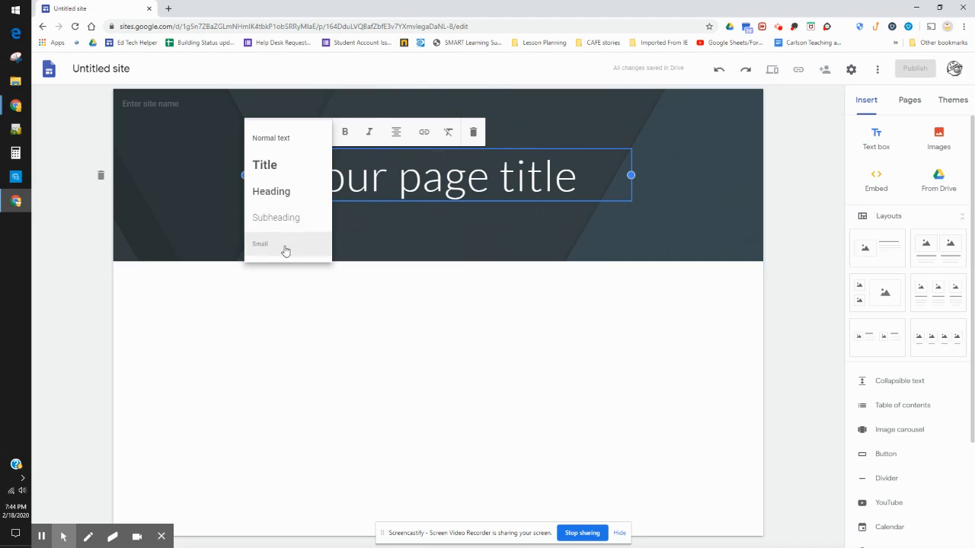
pyautogui.doubleClick(418, 183)
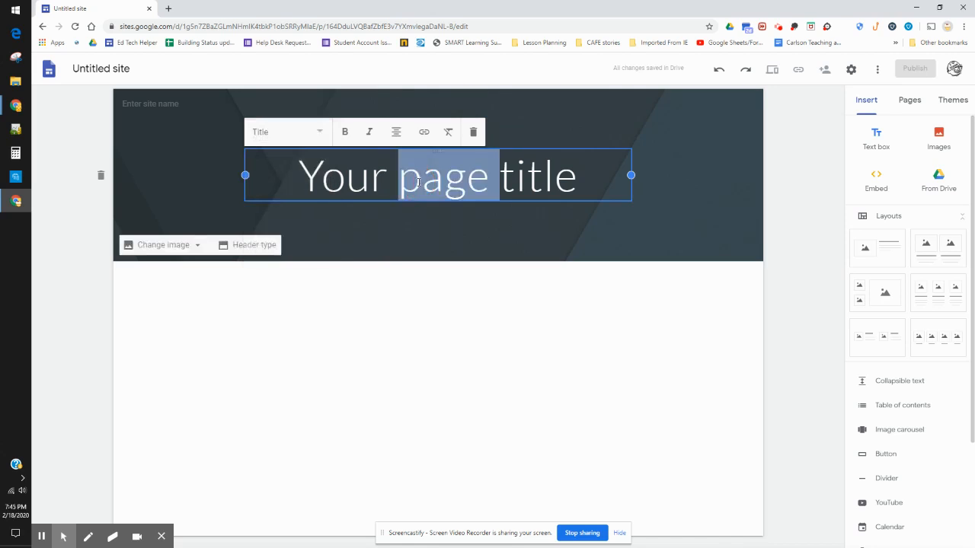
pyautogui.moveTo(580, 180); pyautogui.dragTo(302, 167)
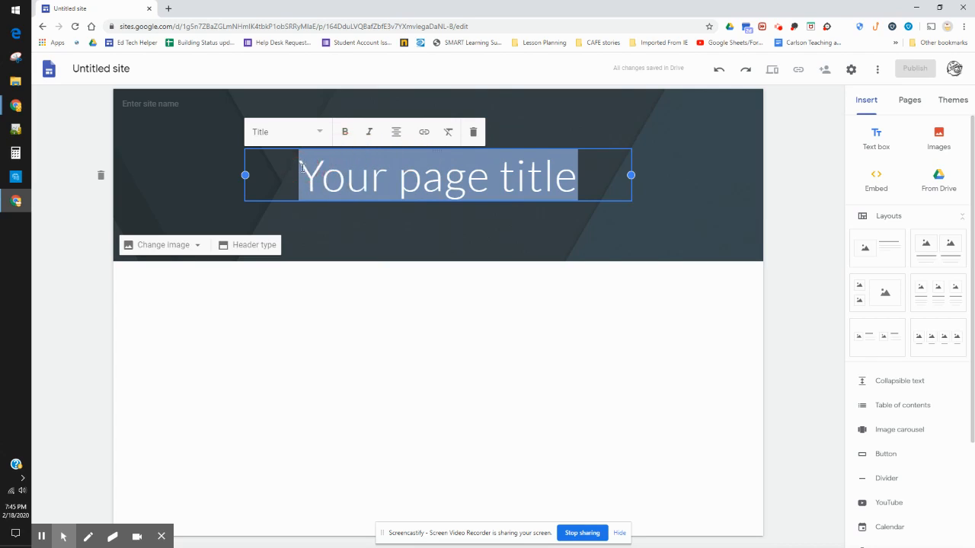
pyautogui.write('Train')
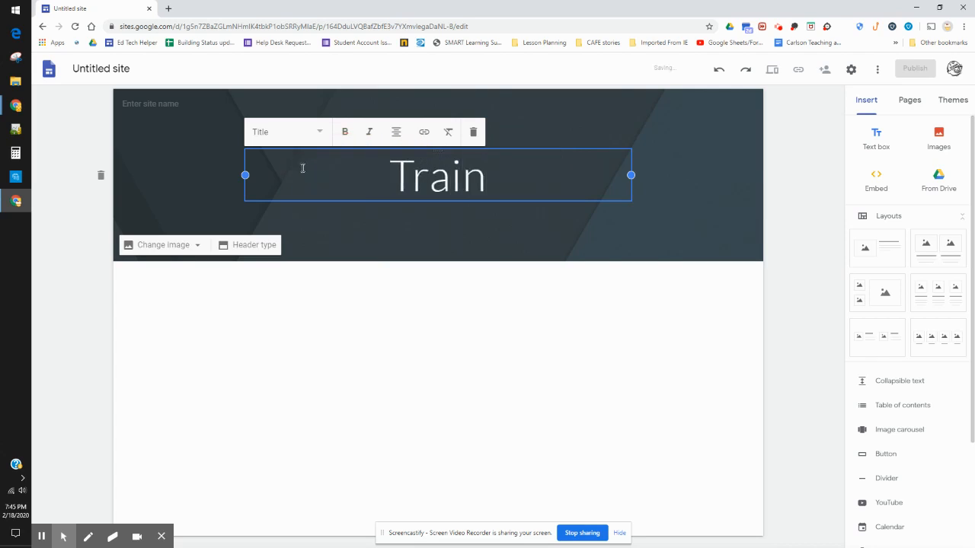
pyautogui.write('ing')
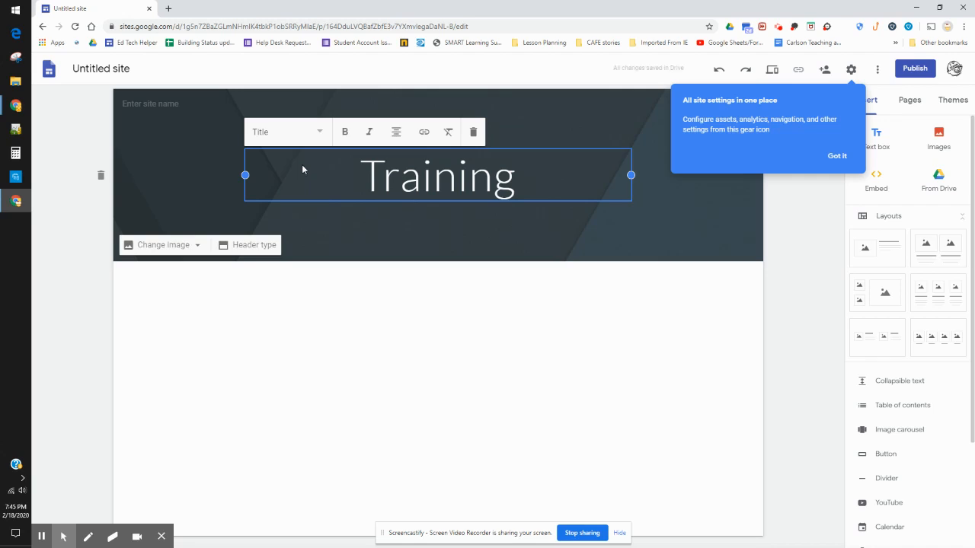
pyautogui.click(838, 156)
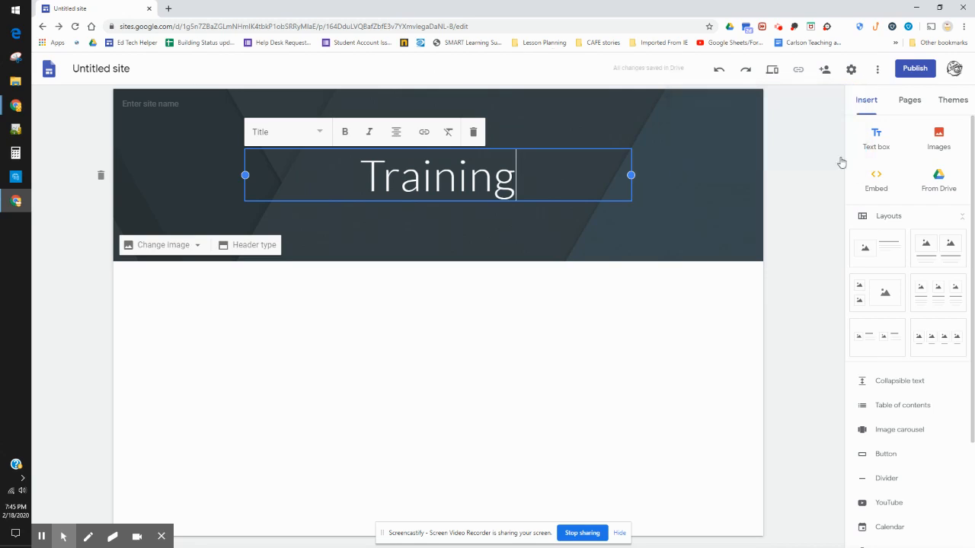
pyautogui.click(397, 133)
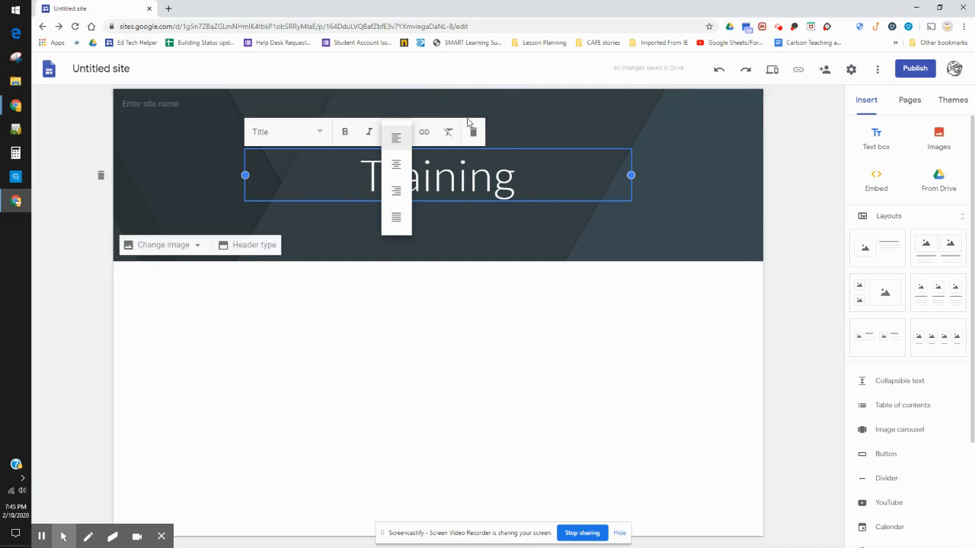
pyautogui.click(552, 227)
pyautogui.click(478, 185)
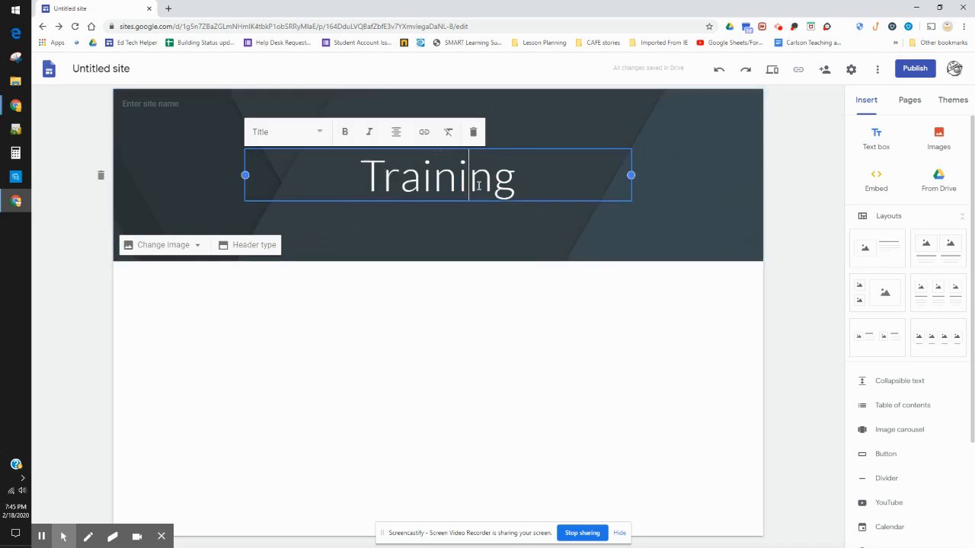
pyautogui.click(642, 160)
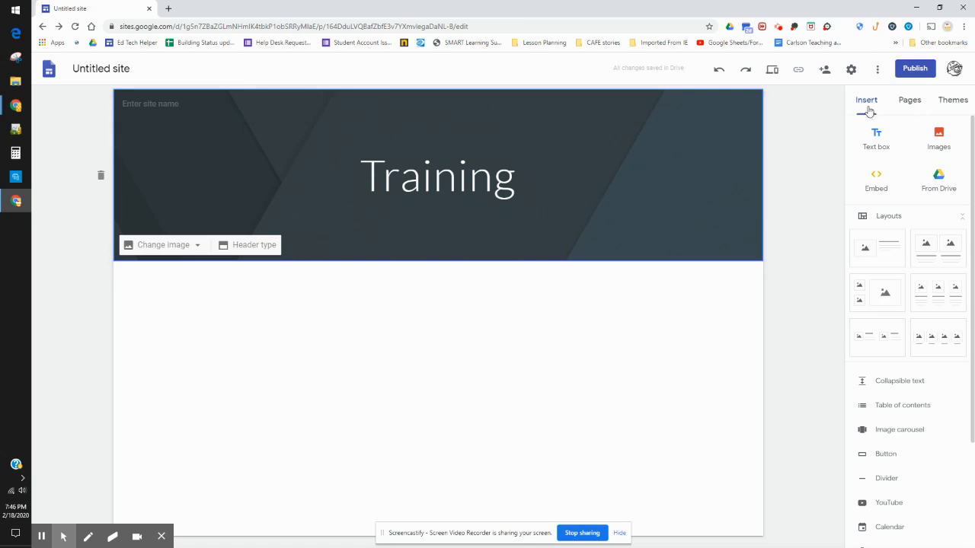
pyautogui.click(957, 107)
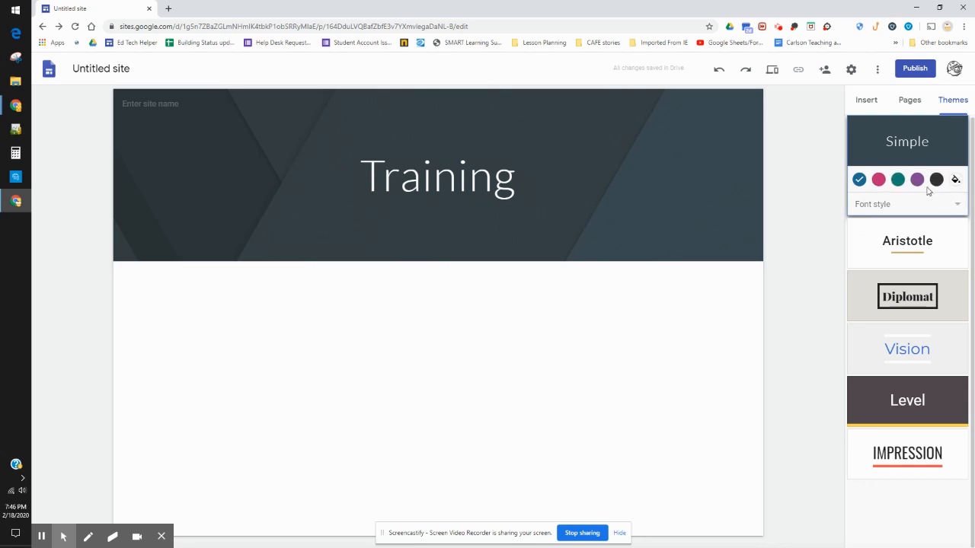
pyautogui.click(955, 205)
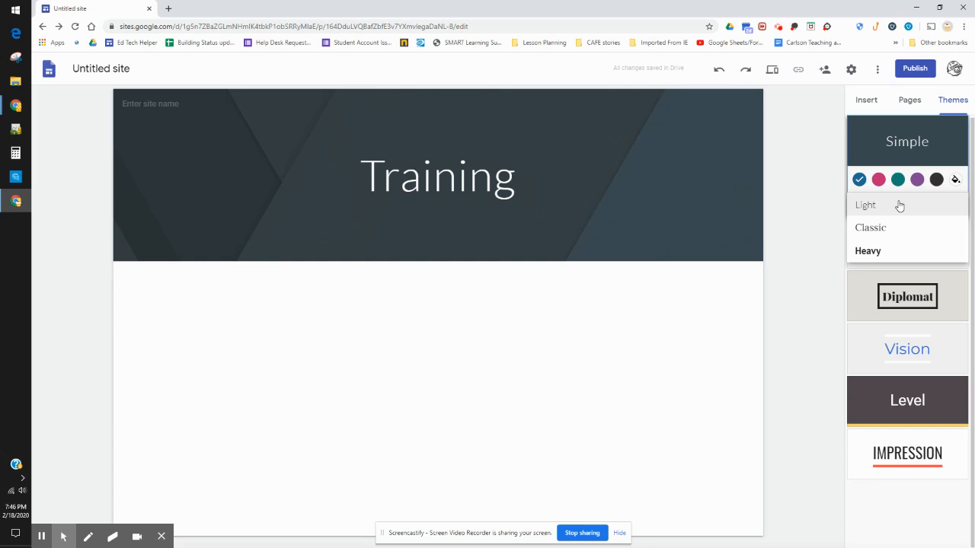
pyautogui.click(932, 143)
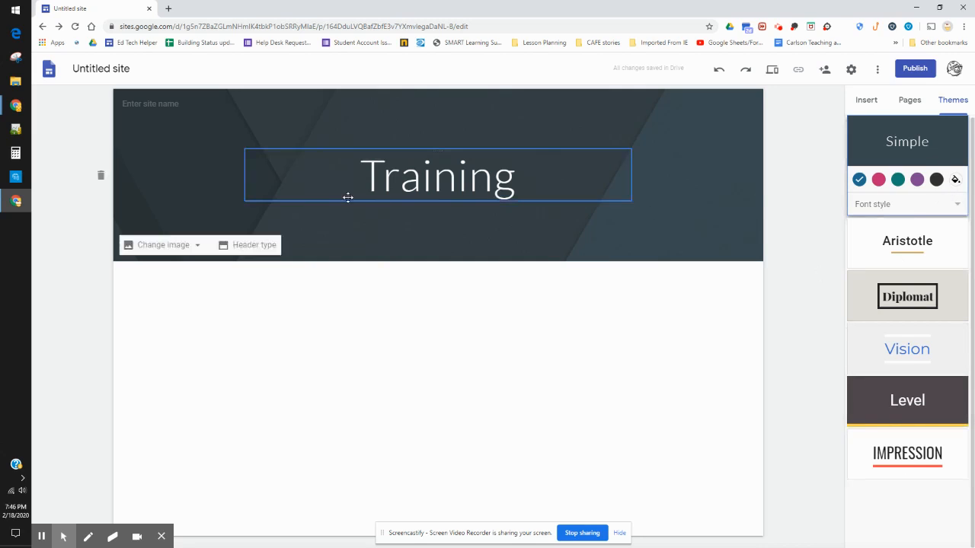
# - Change the header background to the gallery photo of colourful ribbons in the first row
pyautogui.click(197, 247)
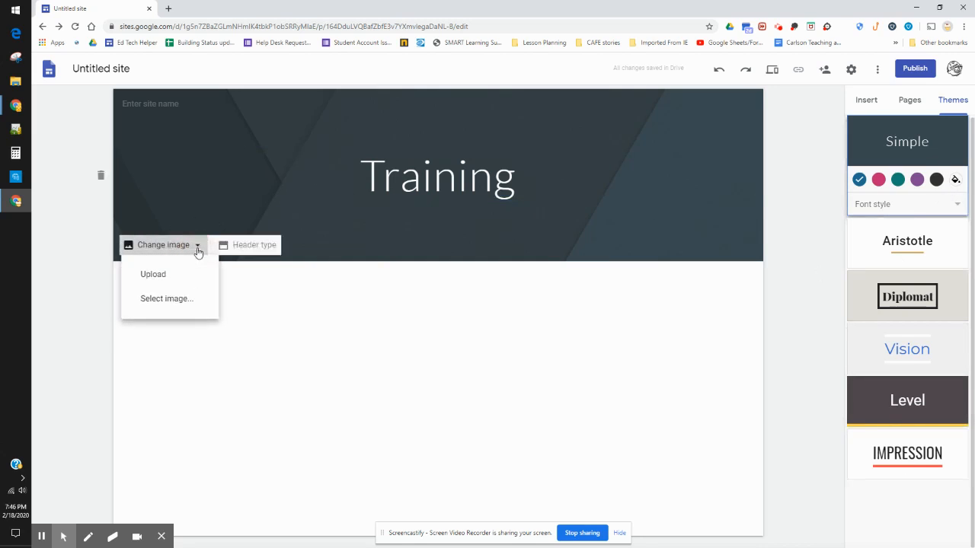
pyautogui.click(186, 307)
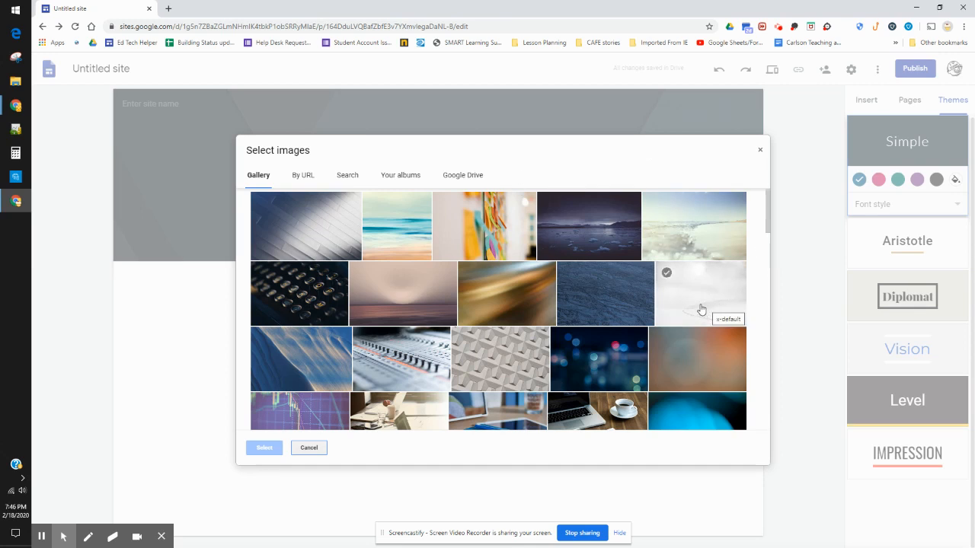
pyautogui.click(516, 238)
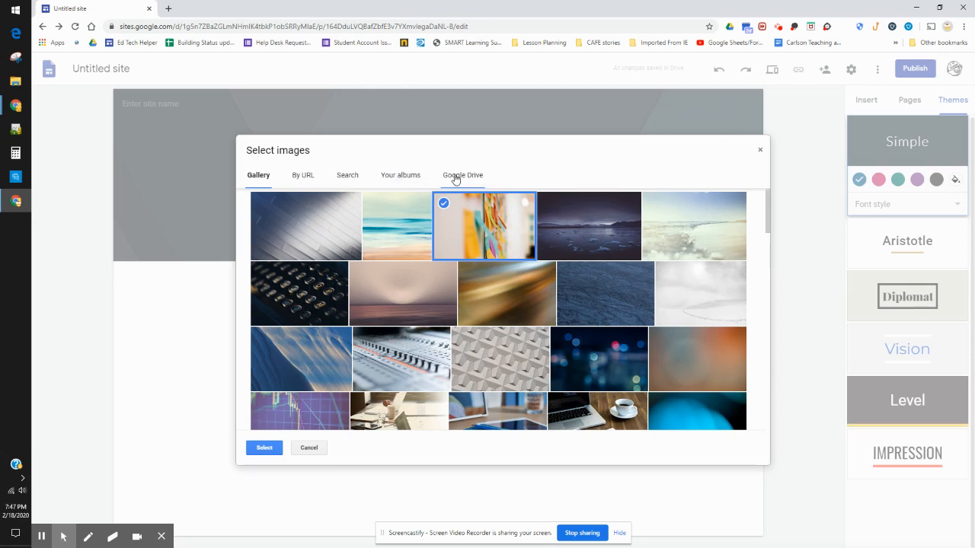
pyautogui.click(267, 449)
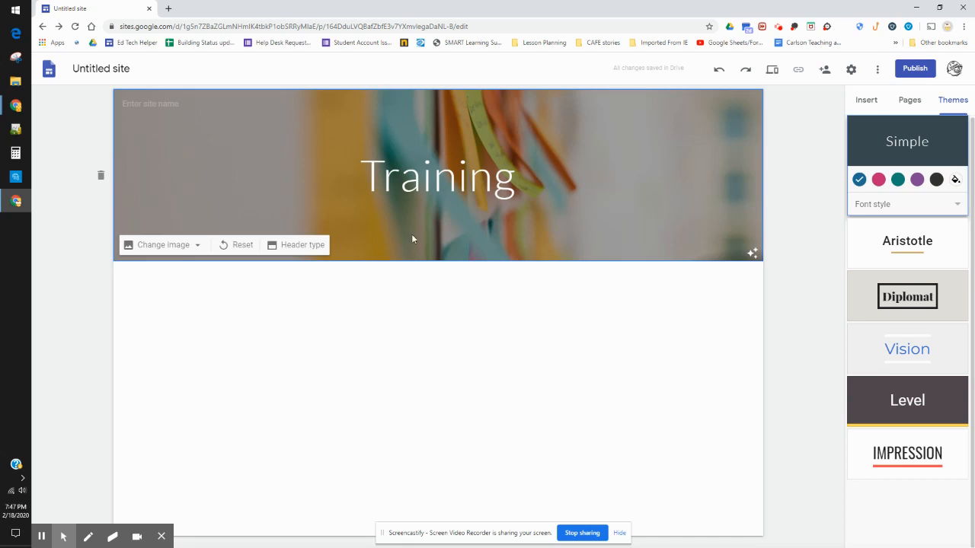
pyautogui.click(438, 333)
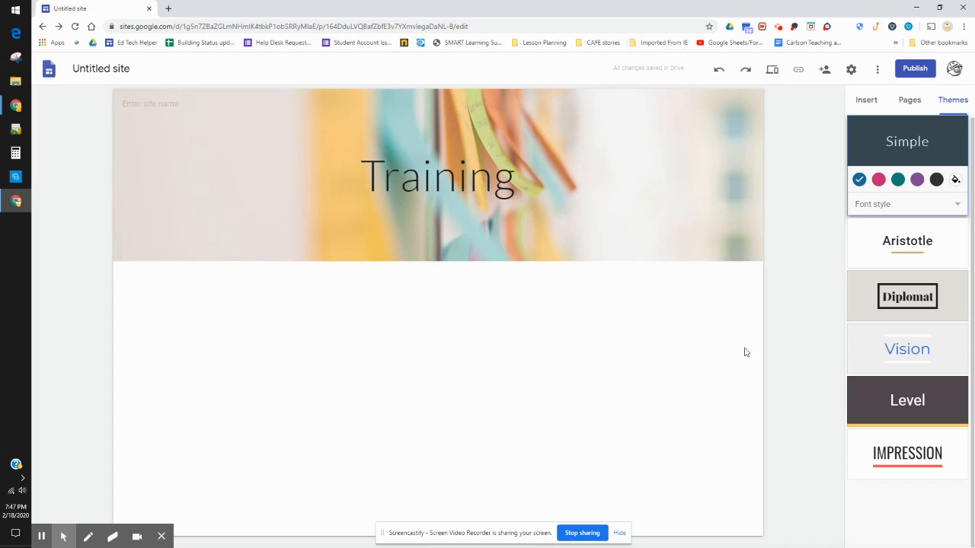
# - Insert the layout with four captioned image placeholders below the header and view the first placeholder's content options
pyautogui.click(873, 103)
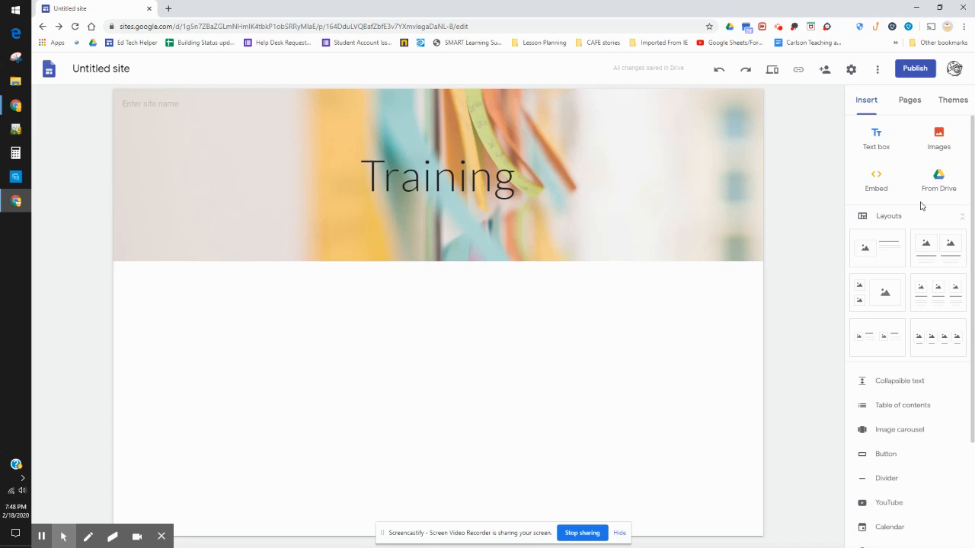
pyautogui.scroll(-2, 921, 209)
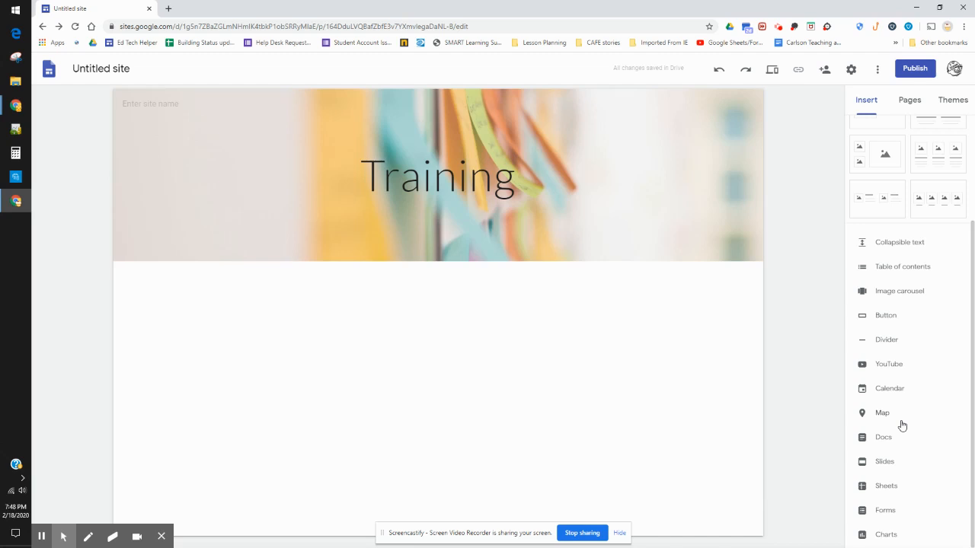
pyautogui.scroll(2, 901, 424)
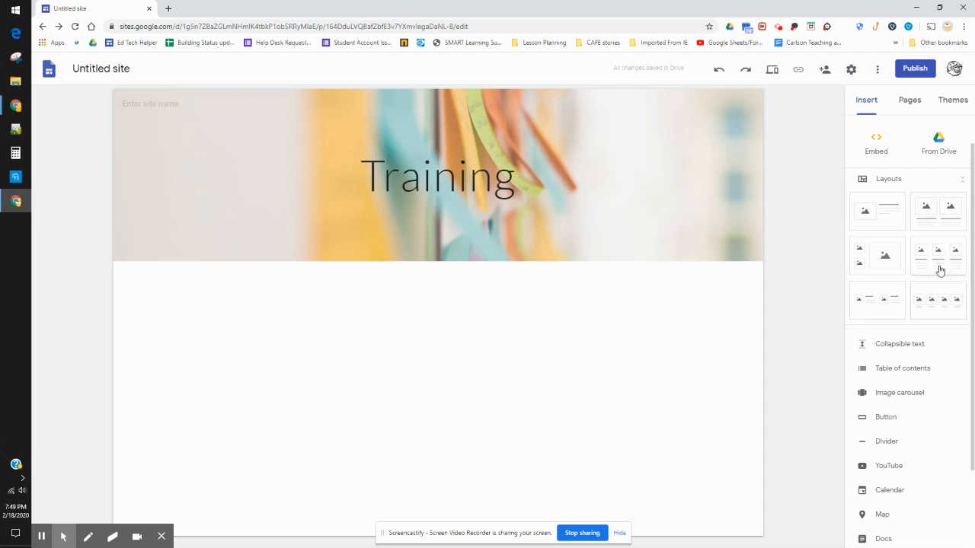
pyautogui.click(944, 309)
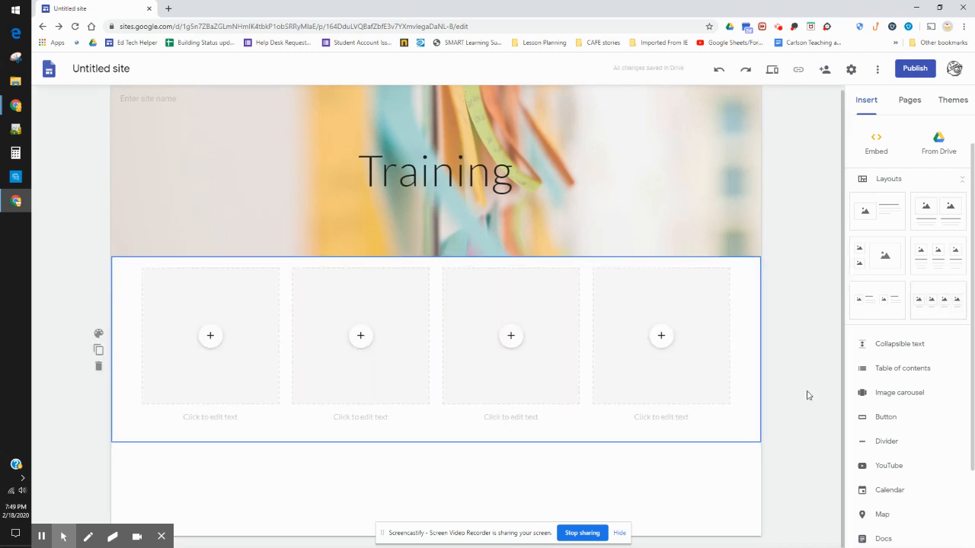
pyautogui.click(212, 340)
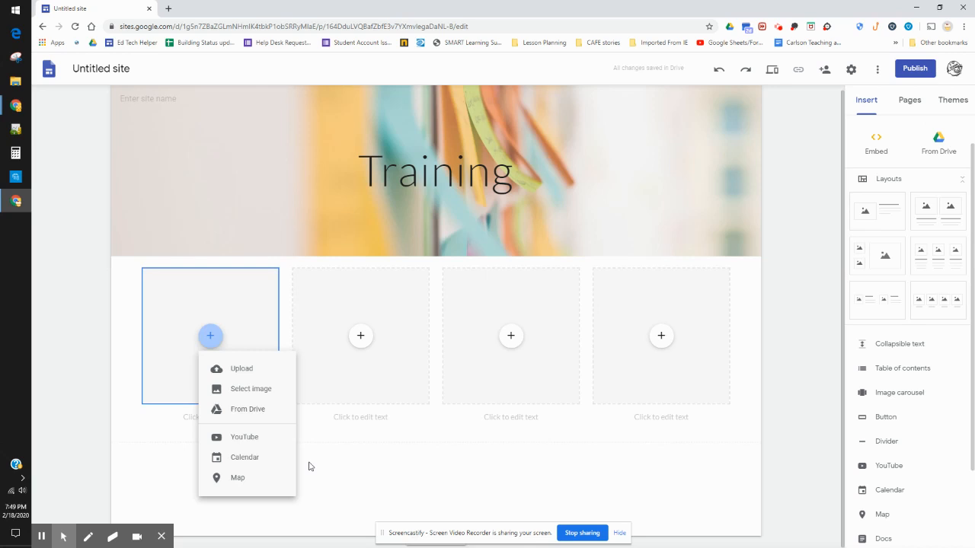
pyautogui.click(349, 473)
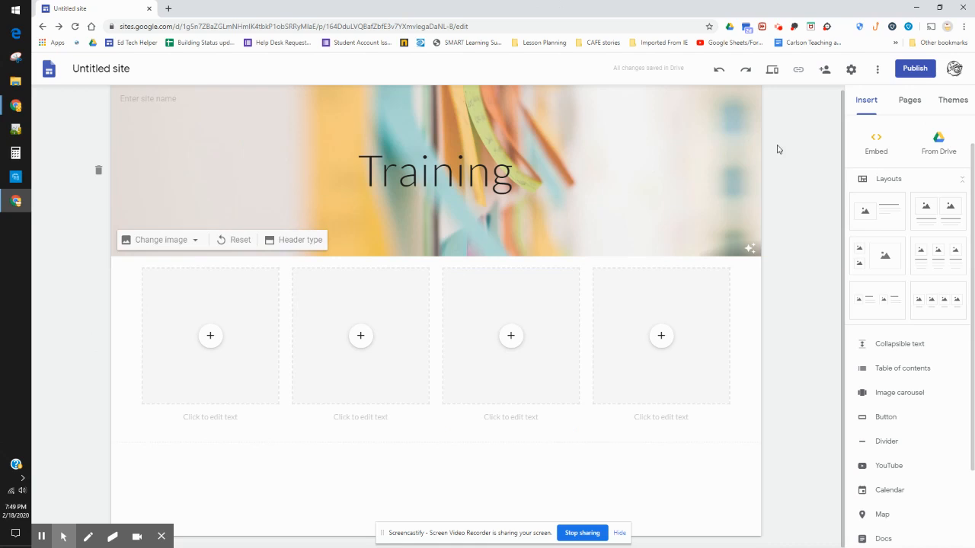
# - View the Home page's properties in the site's page list without changing its name
pyautogui.click(911, 101)
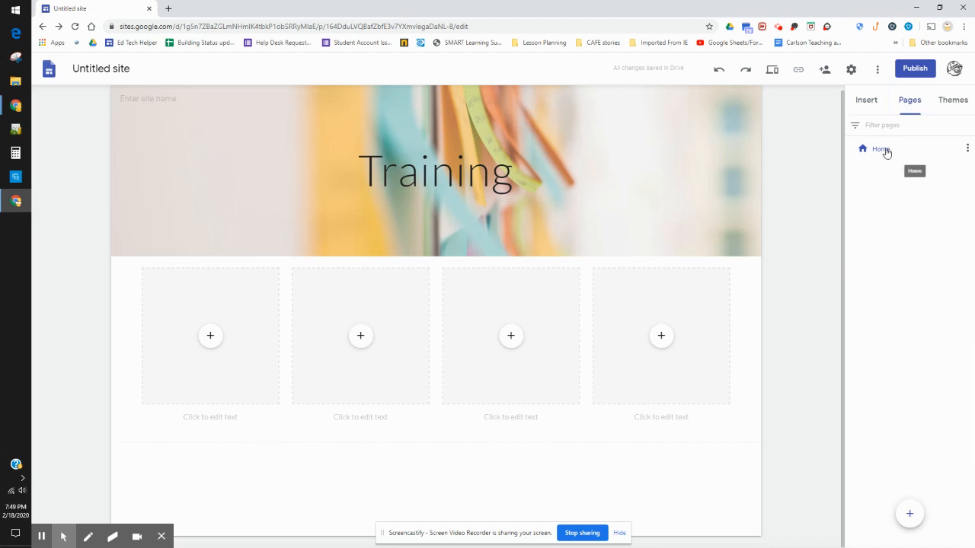
pyautogui.click(967, 149)
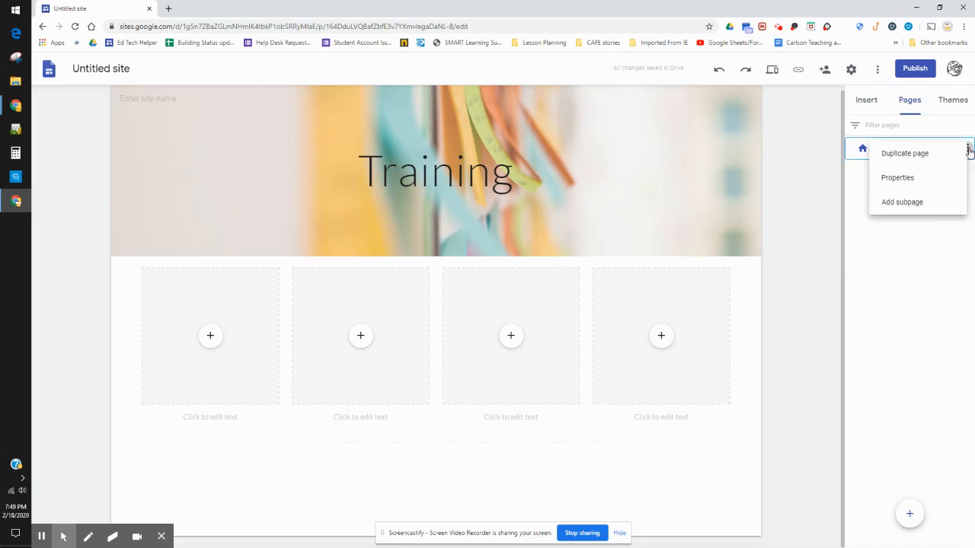
pyautogui.click(917, 181)
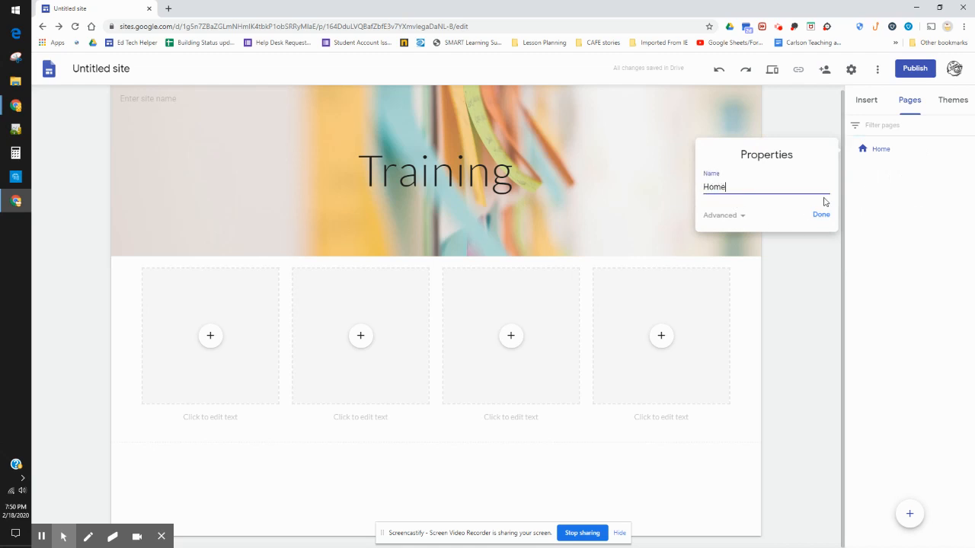
pyautogui.click(819, 216)
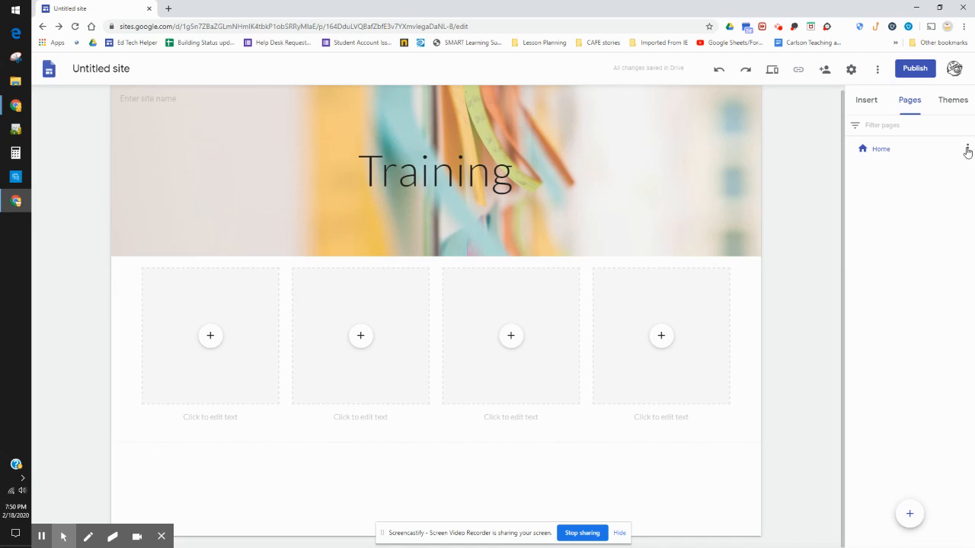
# - Add a subpage named "Videos" beneath the Home page
pyautogui.click(967, 148)
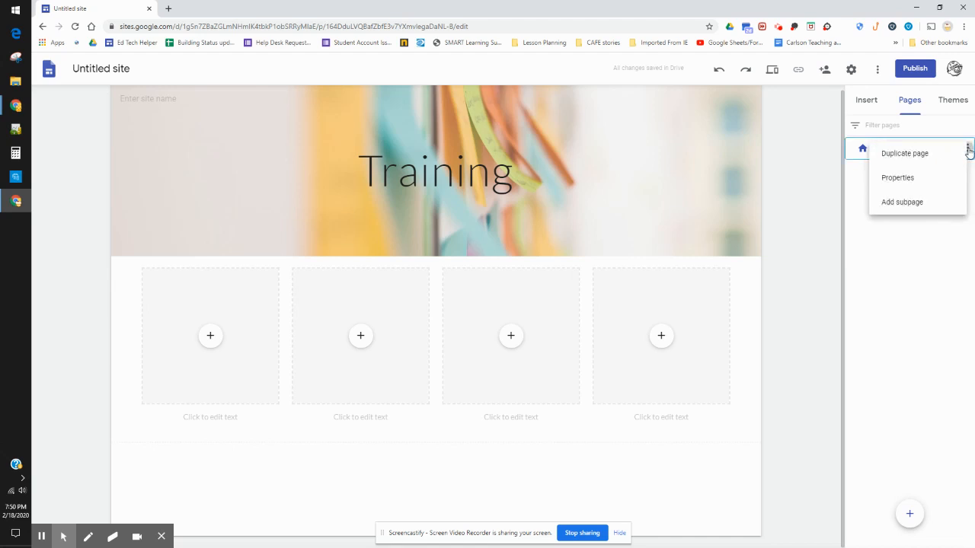
pyautogui.click(920, 204)
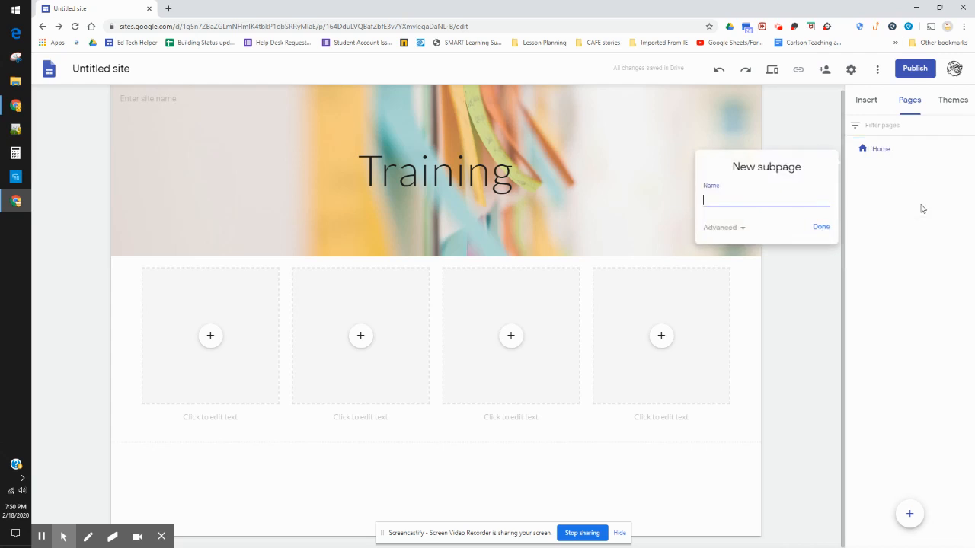
pyautogui.write('Videos')
pyautogui.click(821, 229)
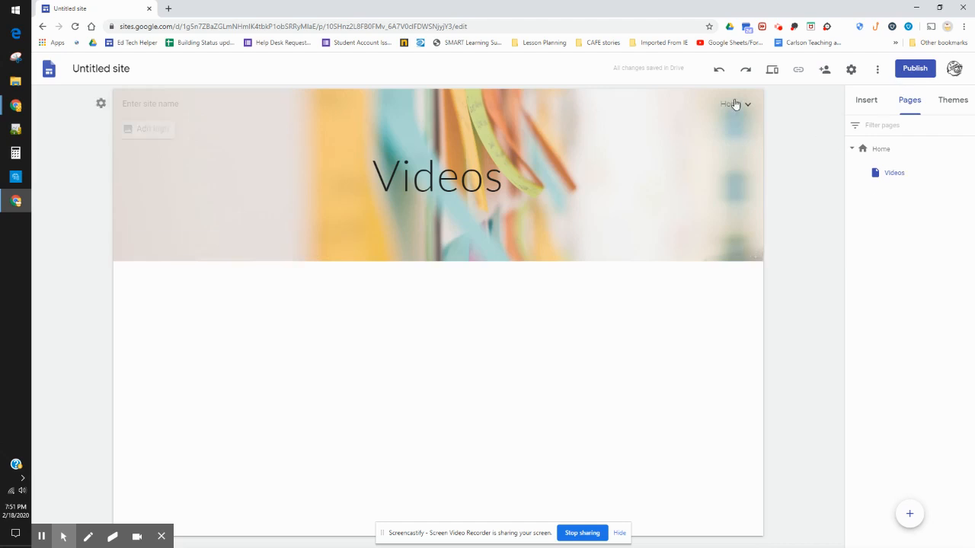
# - Expand and collapse the Home entry in the header navigation to check its subpages
pyautogui.moveTo(734, 104)
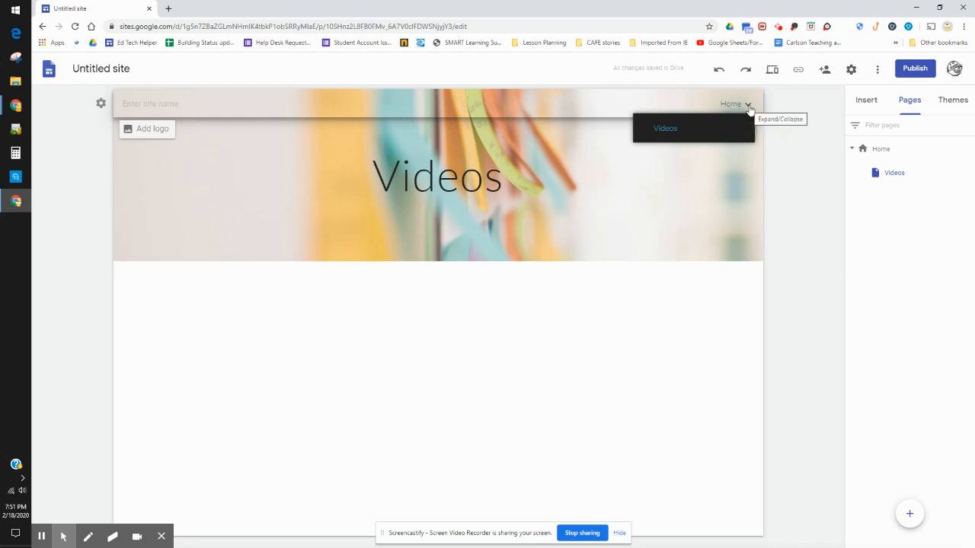
pyautogui.click(748, 107)
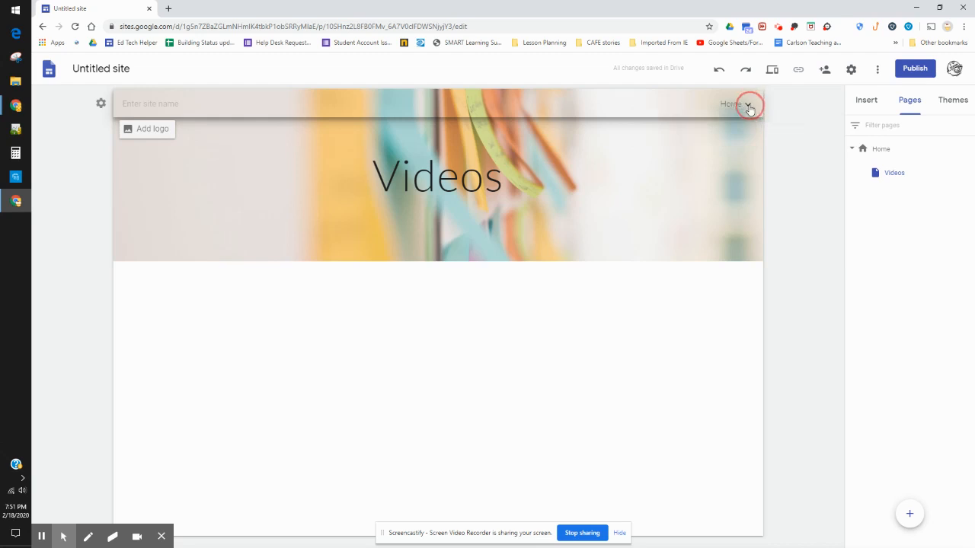
pyautogui.click(748, 107)
# - Look through the insertable content elements and preview the Videos page as visitors see it
pyautogui.click(870, 105)
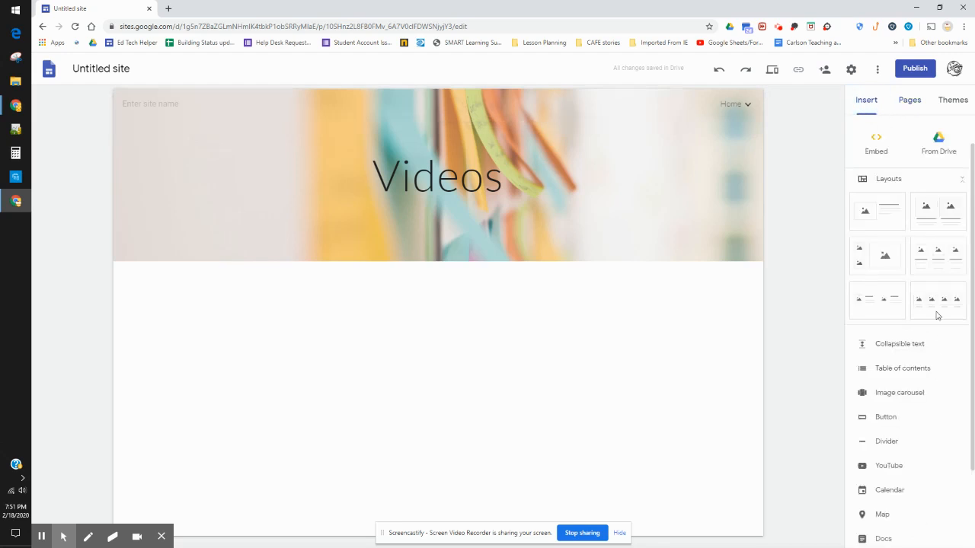
pyautogui.scroll(1, 918, 187)
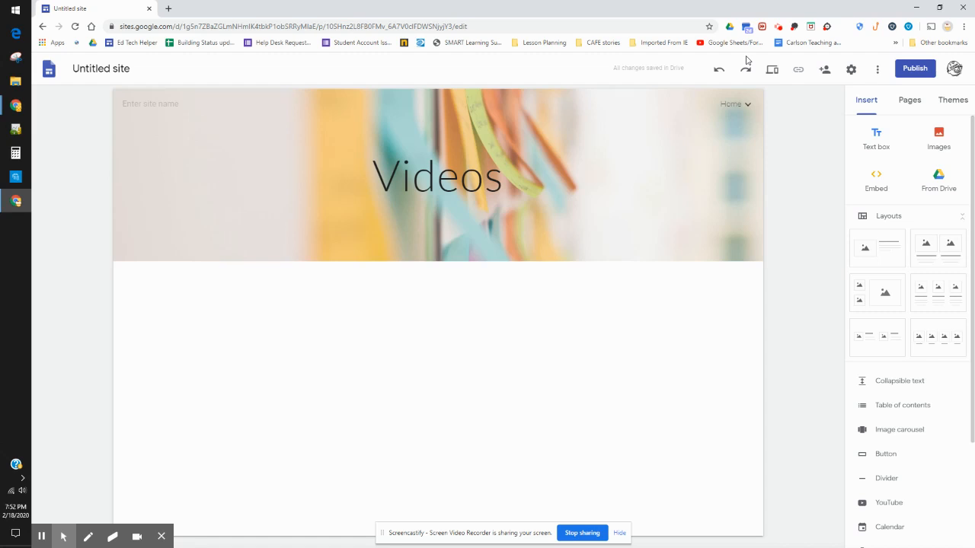
pyautogui.click(773, 69)
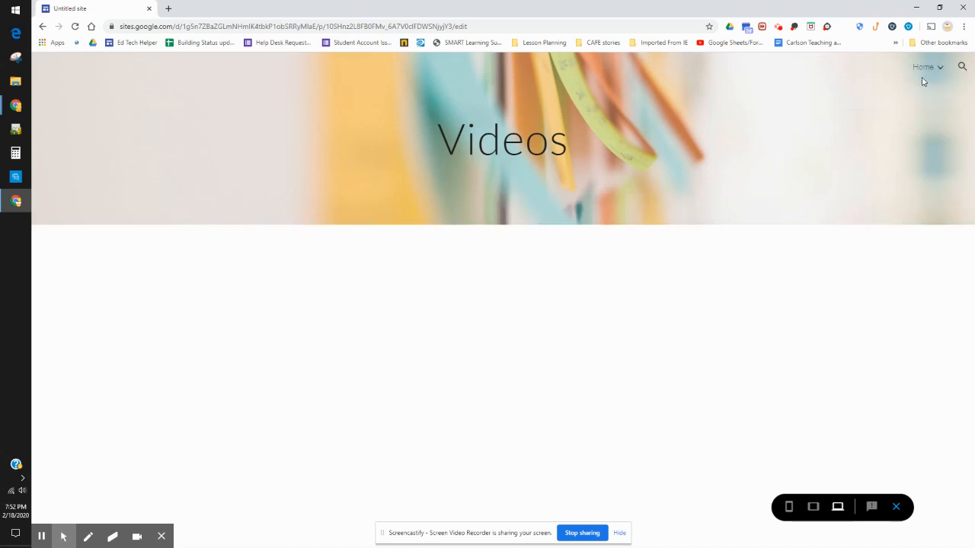
pyautogui.click(897, 508)
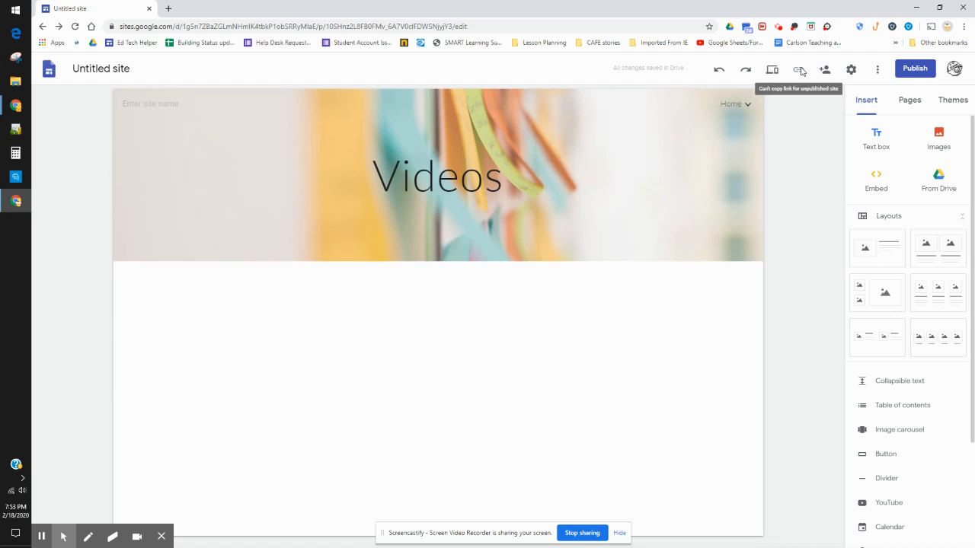
# - Review the site's navigation settings and its additional options without changing anything
pyautogui.click(852, 71)
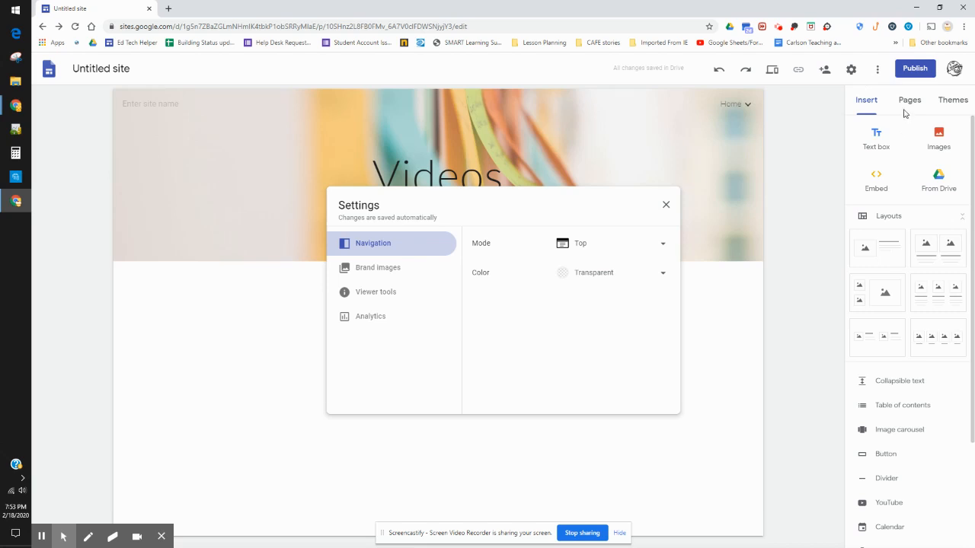
pyautogui.click(666, 209)
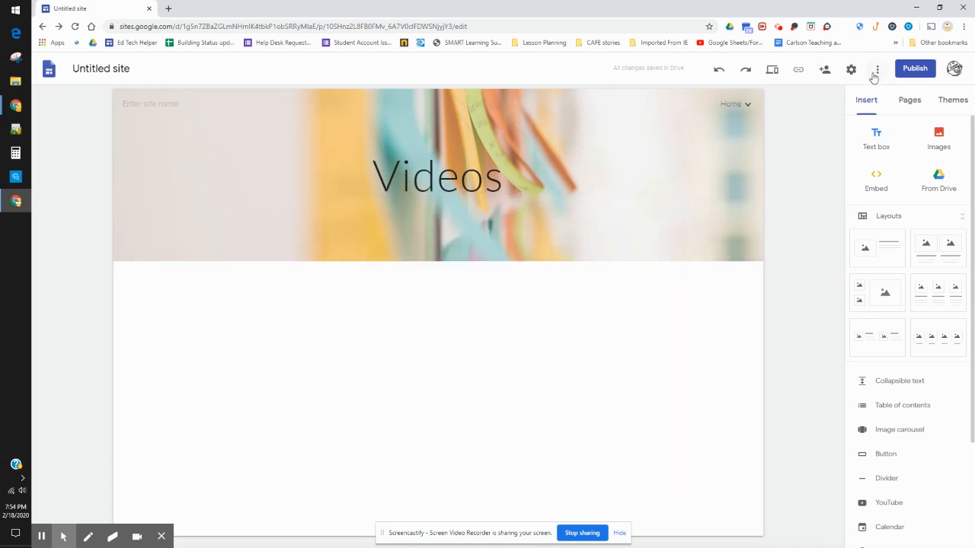
pyautogui.click(876, 70)
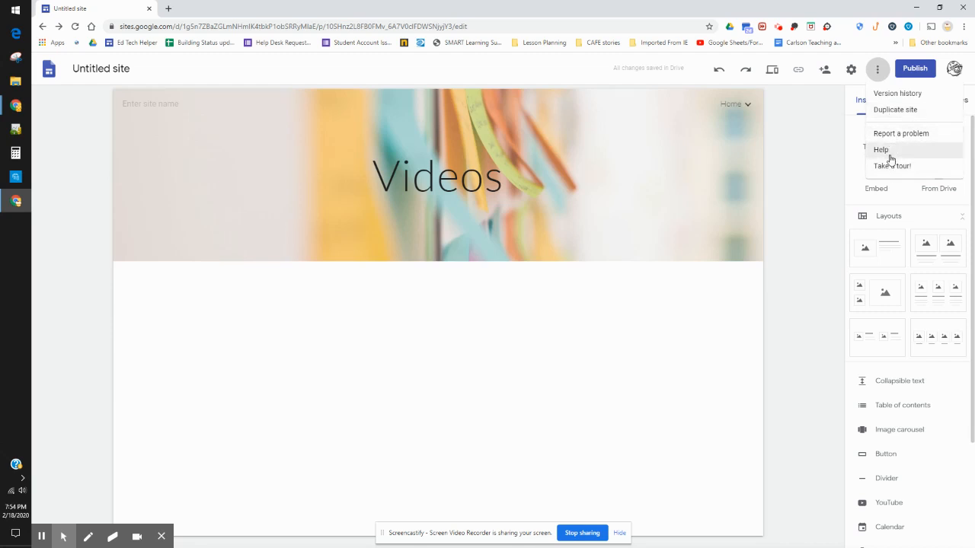
pyautogui.click(885, 73)
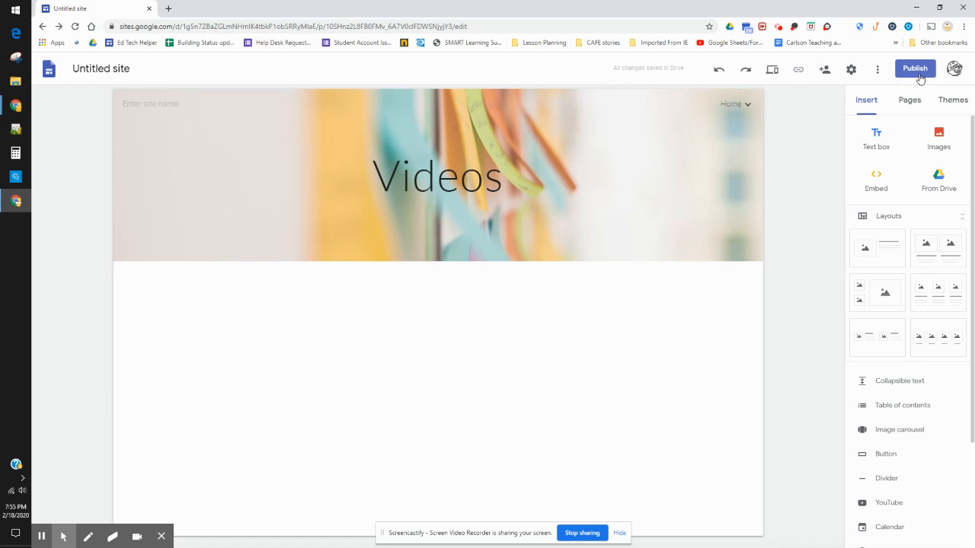
# - Save the publishing settings with anyone at Rockford Public Schools able to find and view the published version
pyautogui.click(919, 73)
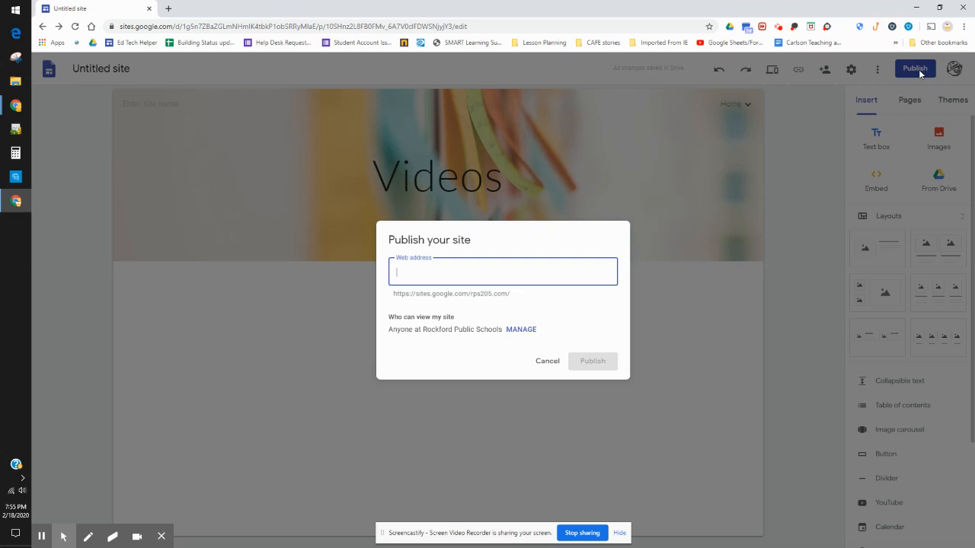
pyautogui.click(485, 293)
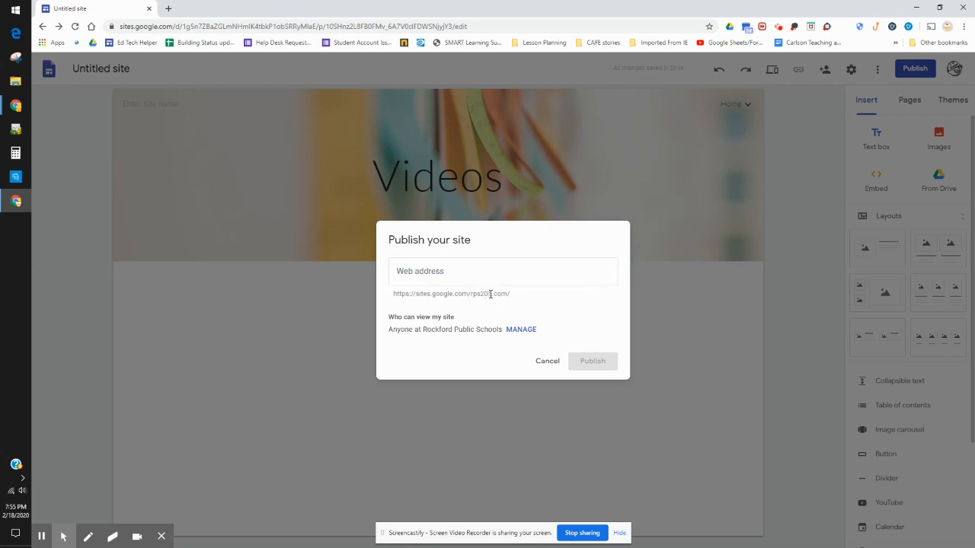
pyautogui.click(502, 275)
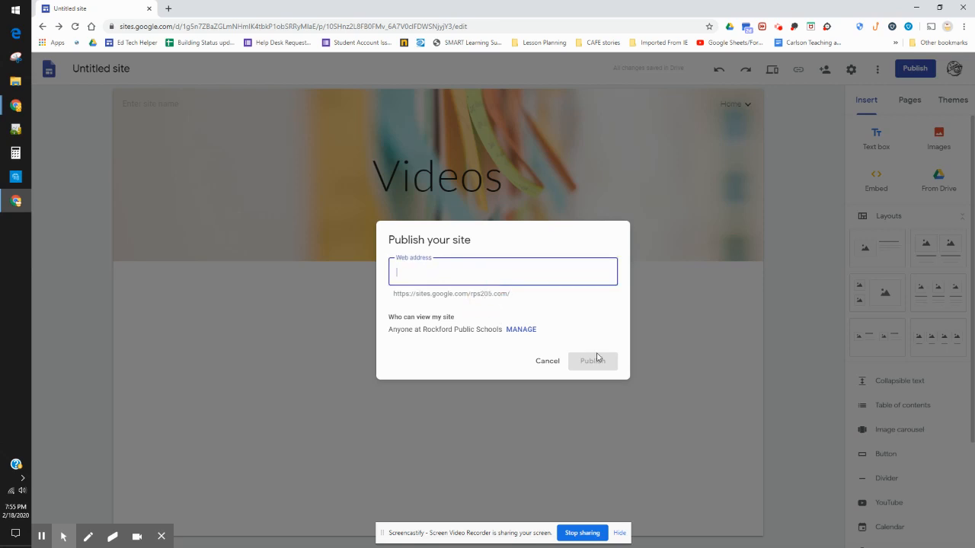
pyautogui.click(520, 329)
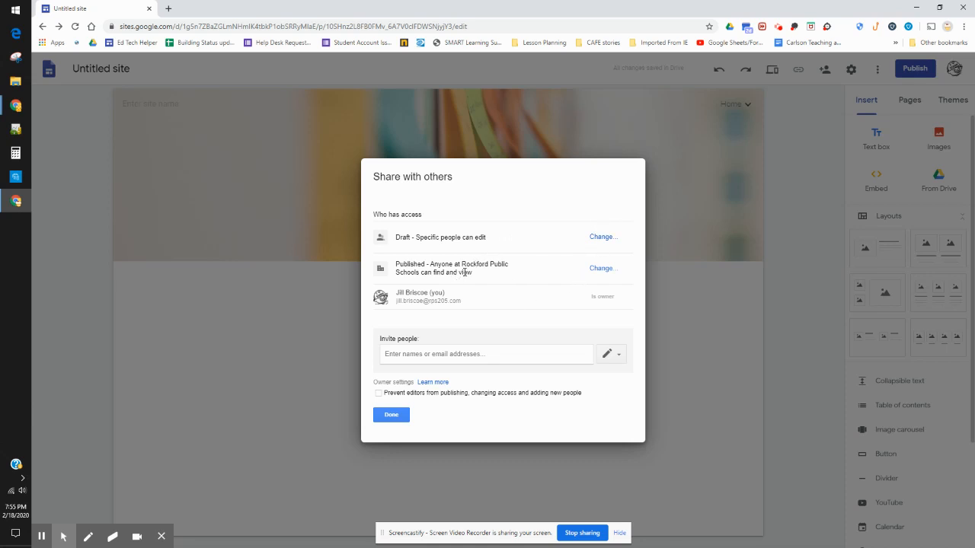
pyautogui.click(599, 270)
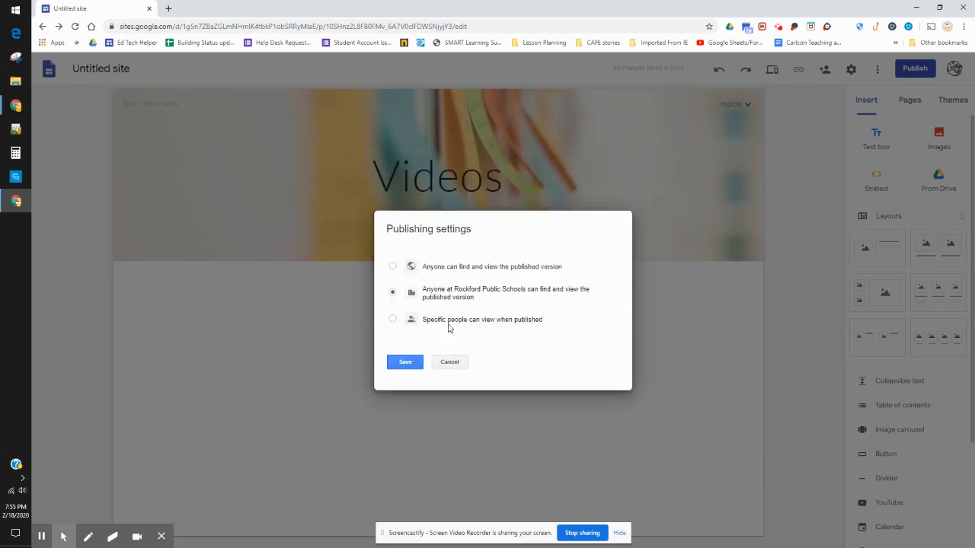
pyautogui.click(392, 320)
pyautogui.click(392, 293)
pyautogui.click(417, 363)
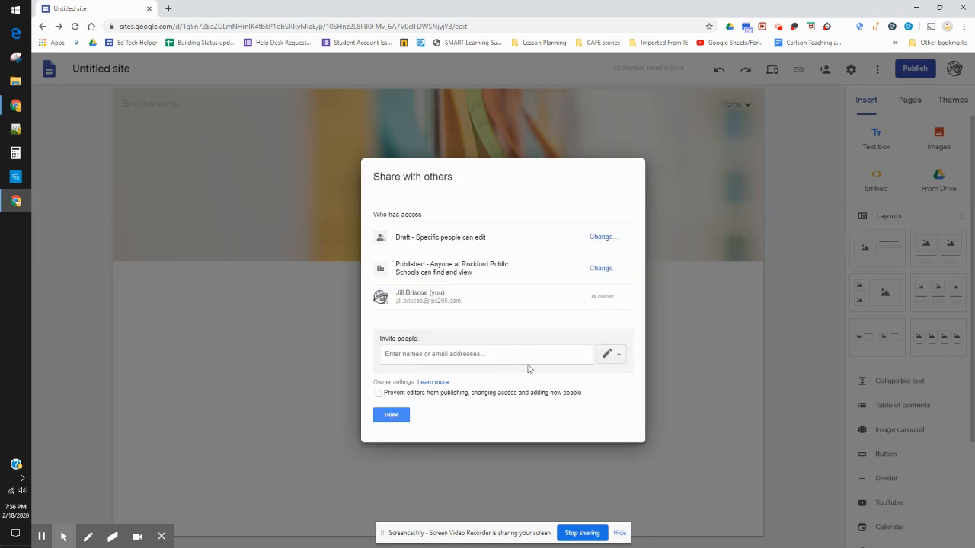
# - View the permission levels available for invited people and leave the sharing and publishing dialogs without publishing
pyautogui.click(616, 362)
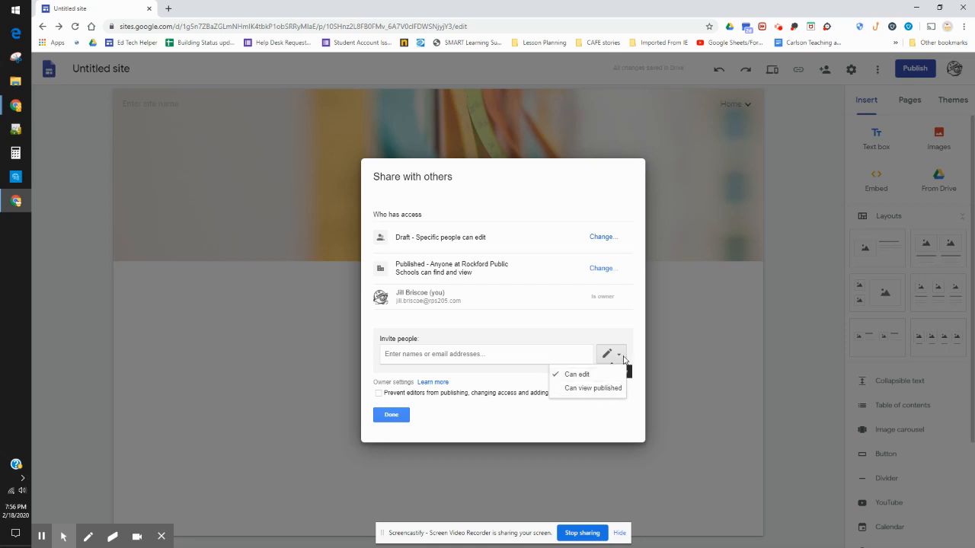
pyautogui.click(620, 357)
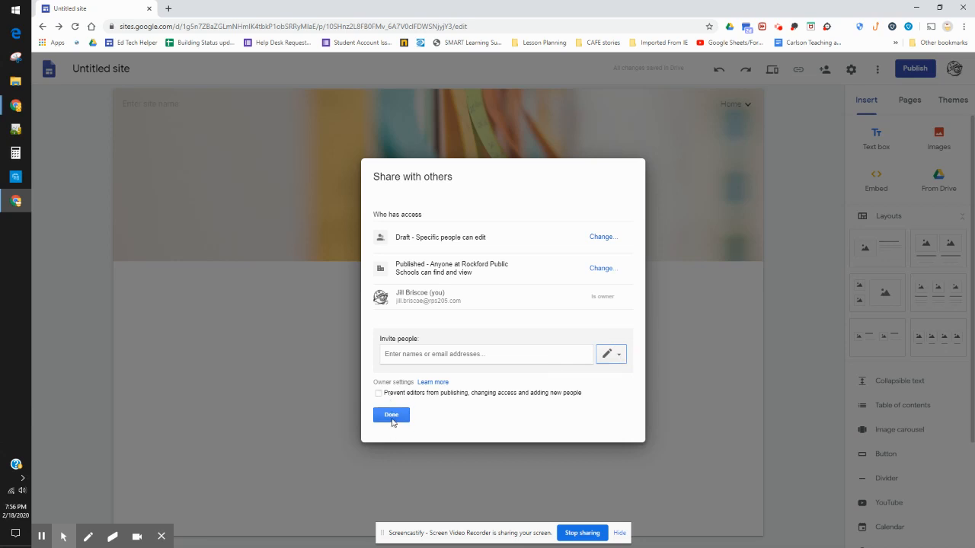
pyautogui.click(392, 415)
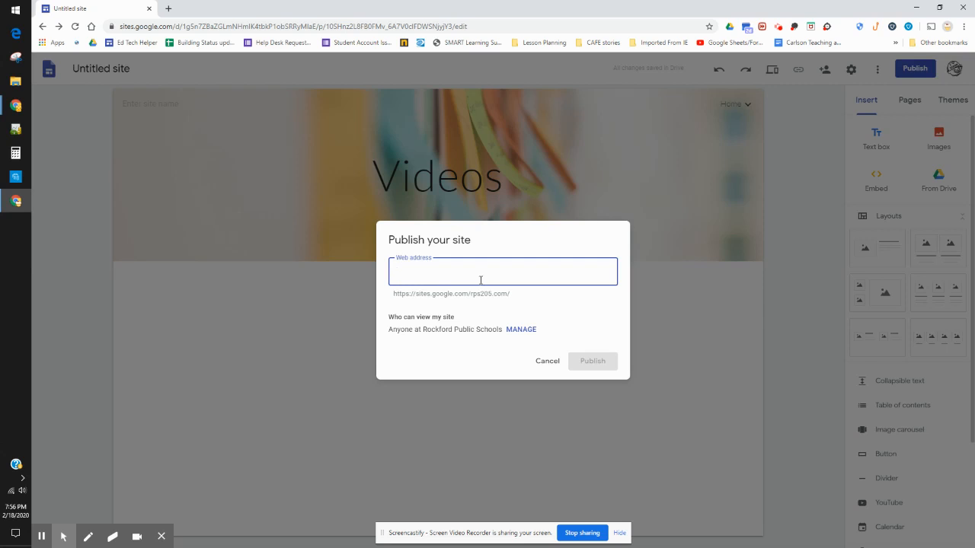
pyautogui.click(549, 363)
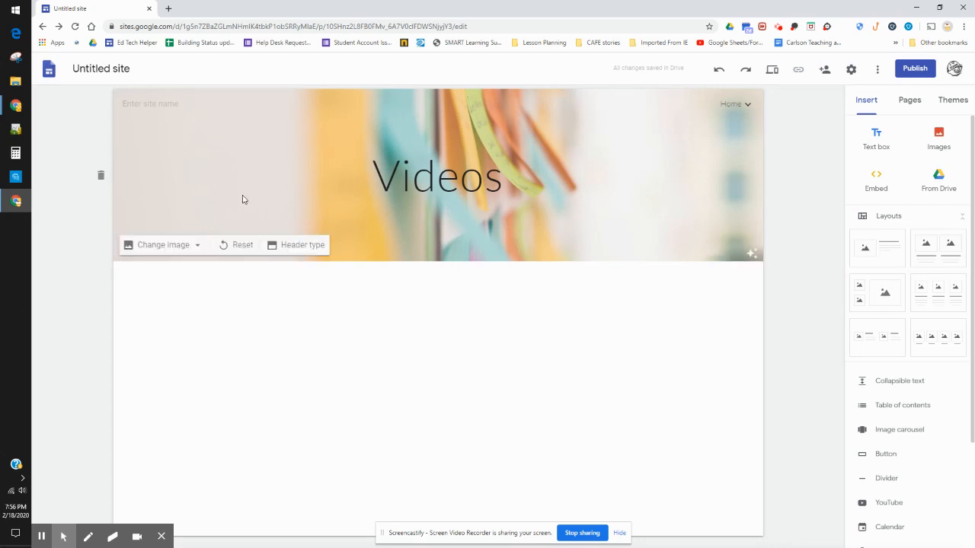
# - Return to the Home page and name the site document "Training"
pyautogui.click(738, 105)
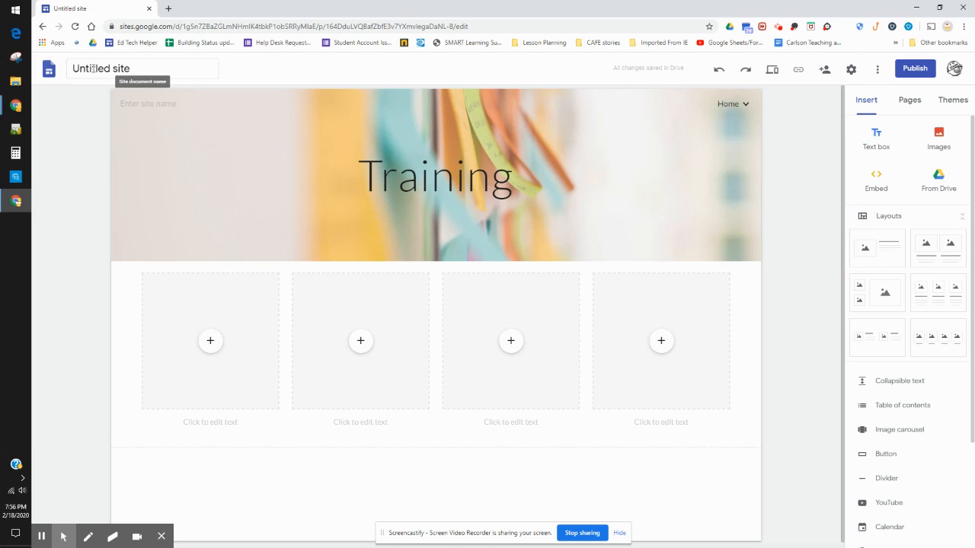
pyautogui.click(126, 68)
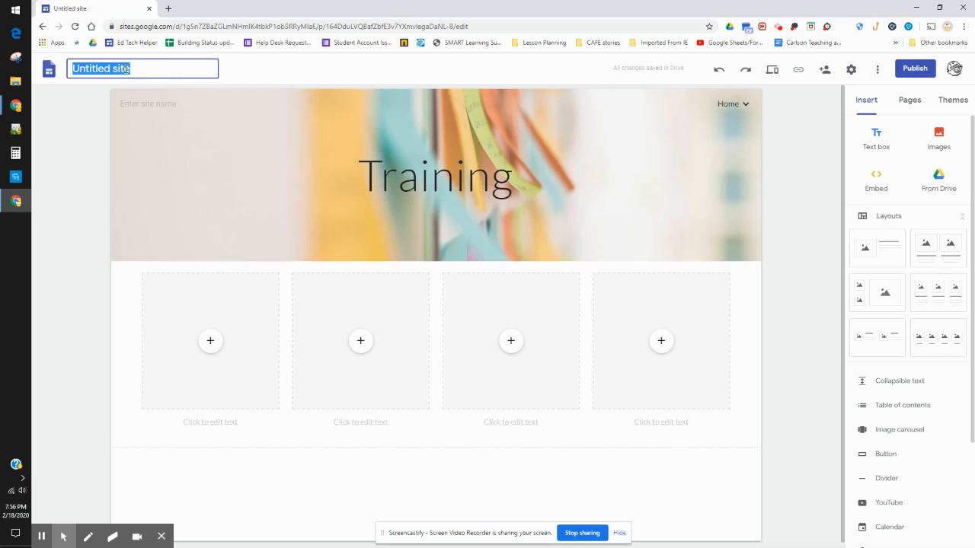
pyautogui.write('Training')
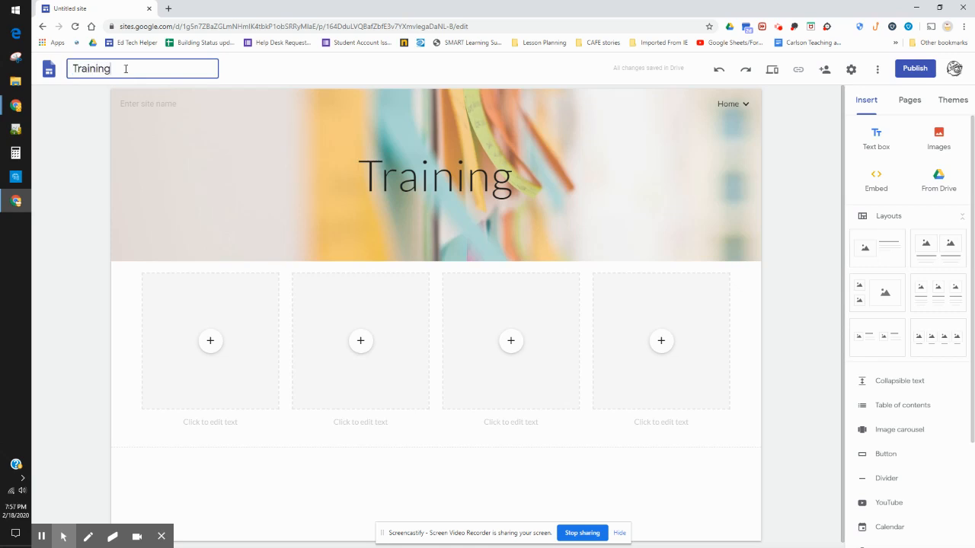
pyautogui.press('Return')
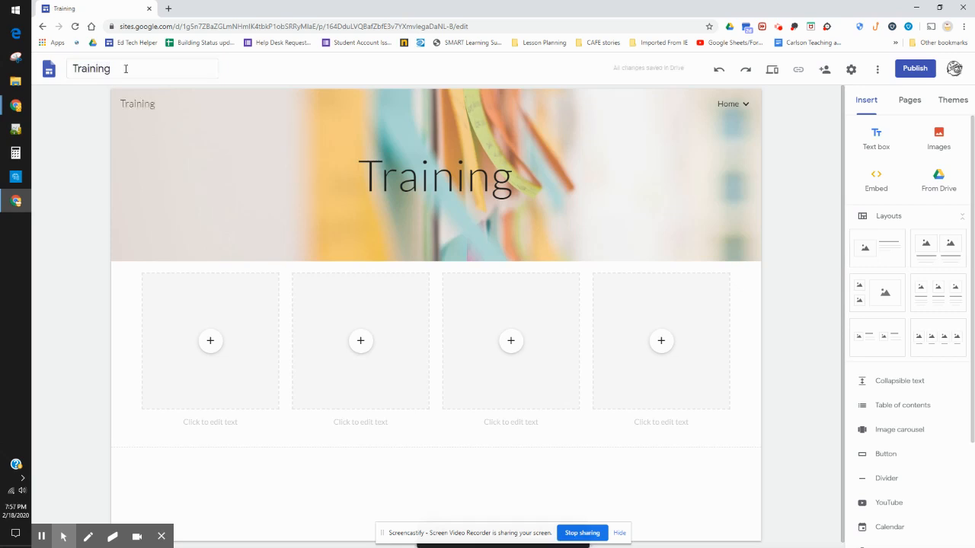
pyautogui.moveTo(165, 110)
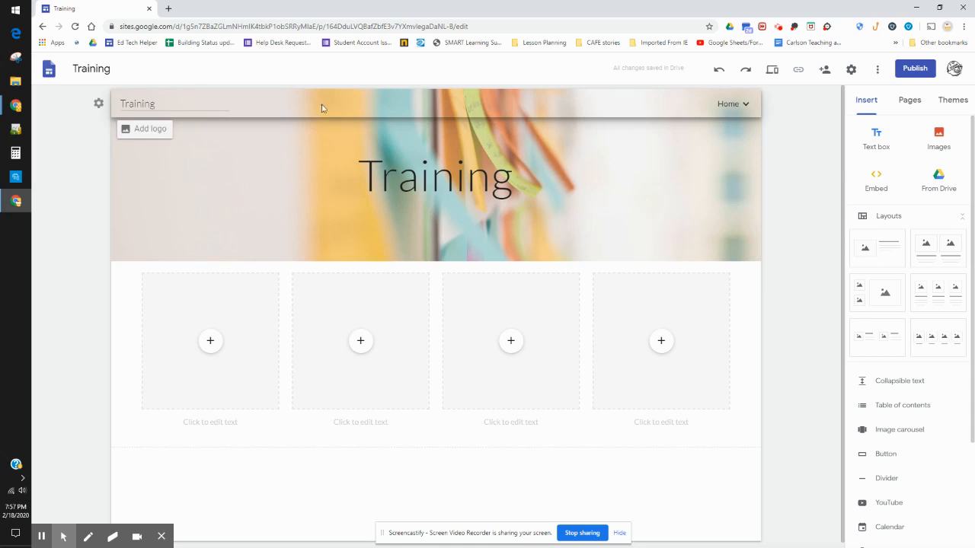
# - Publish the site at the web address "training" and view its published link
pyautogui.click(914, 69)
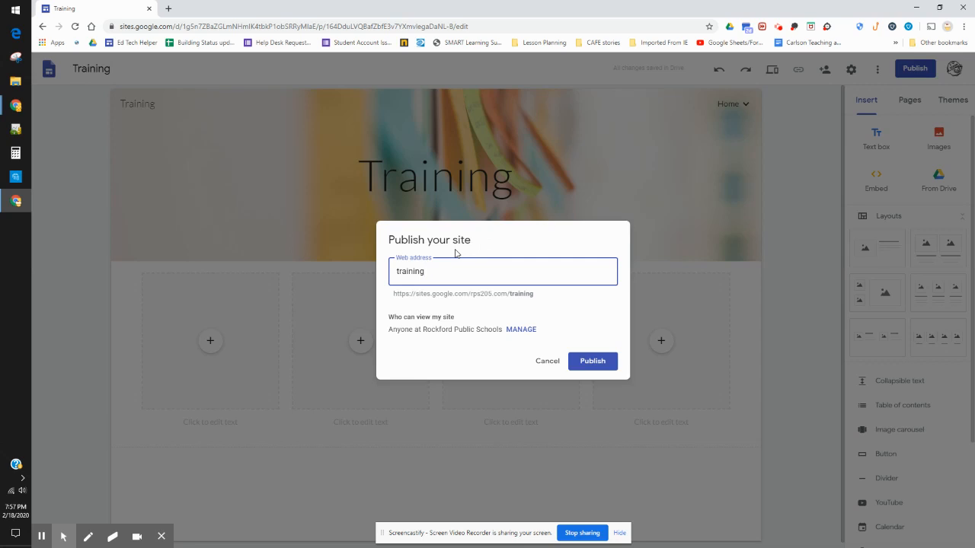
pyautogui.click(592, 362)
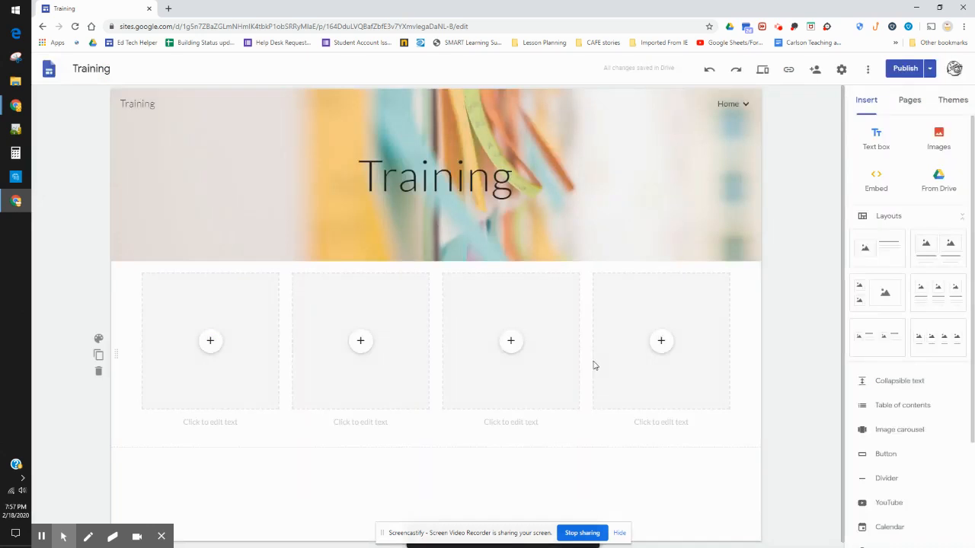
pyautogui.click(788, 71)
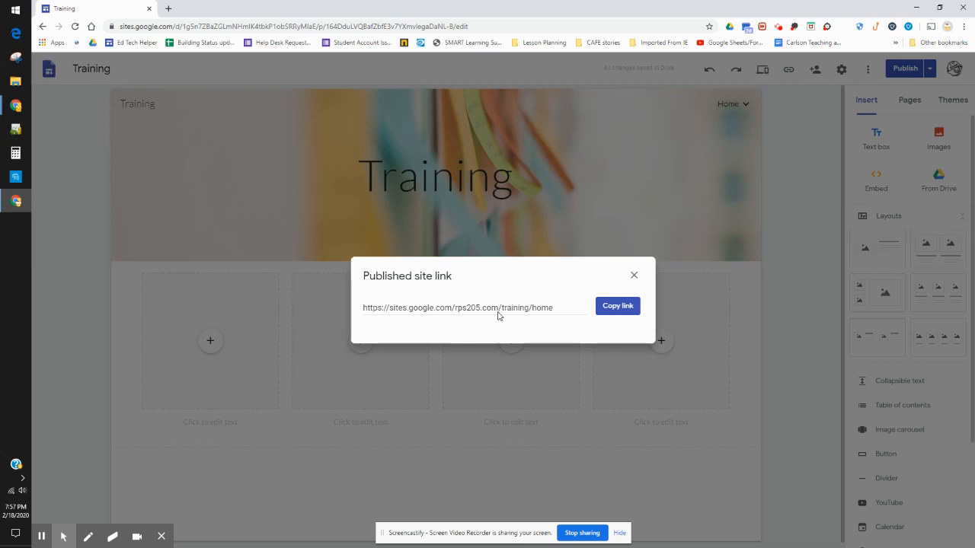
pyautogui.click(634, 276)
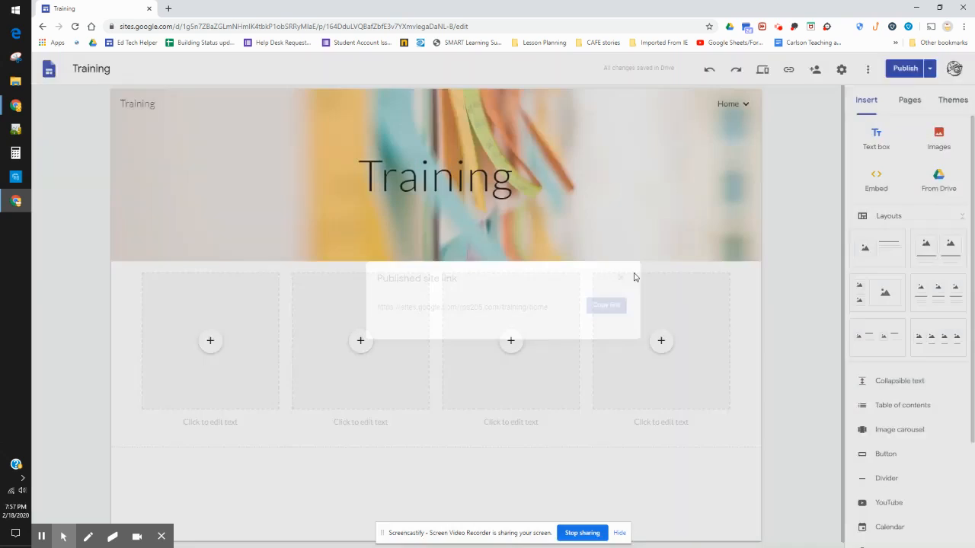